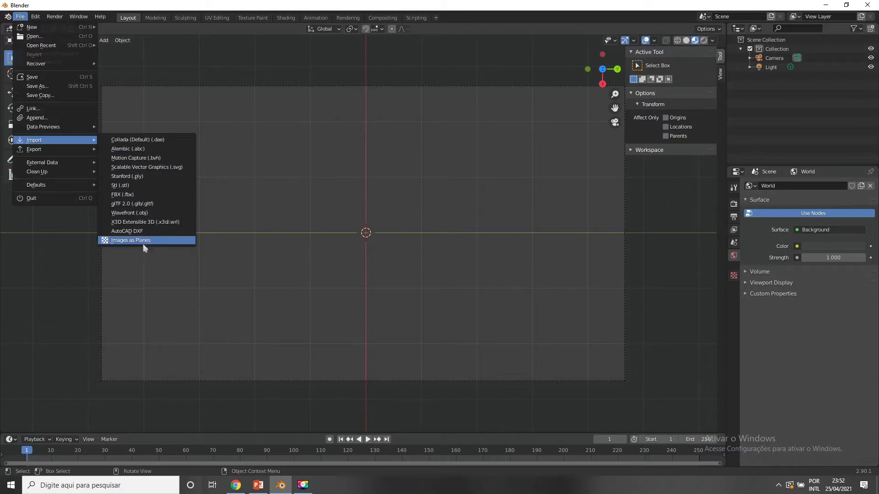
# Step: Import ressonancia.png from the Desktop folder folders_seminario\seminario_21\animacao as an image plane
pyautogui.click(146, 241)
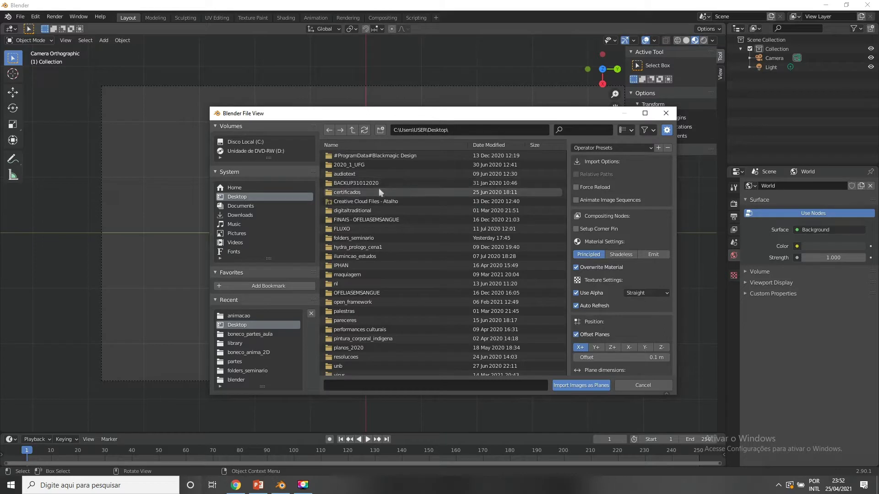
pyautogui.doubleClick(366, 238)
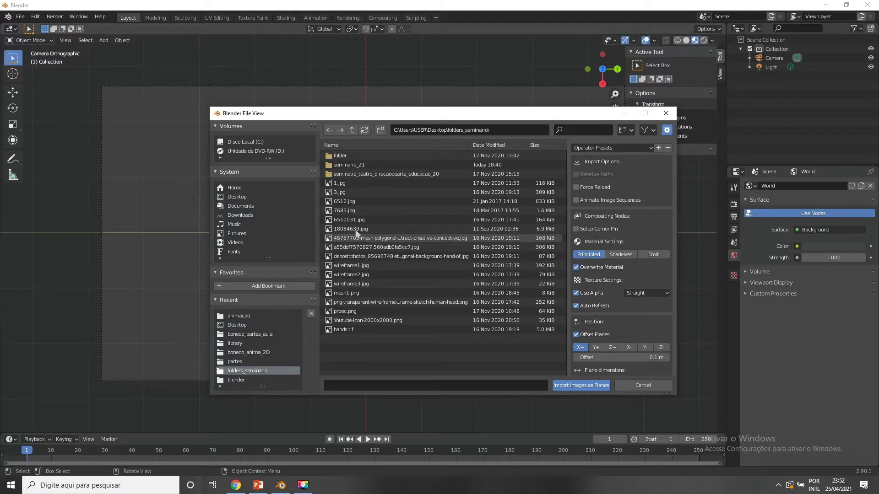
pyautogui.doubleClick(341, 156)
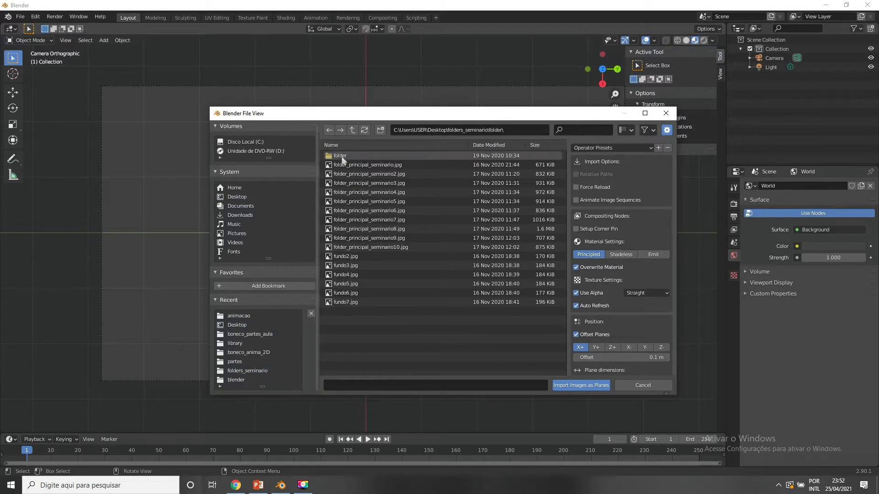
pyautogui.click(329, 131)
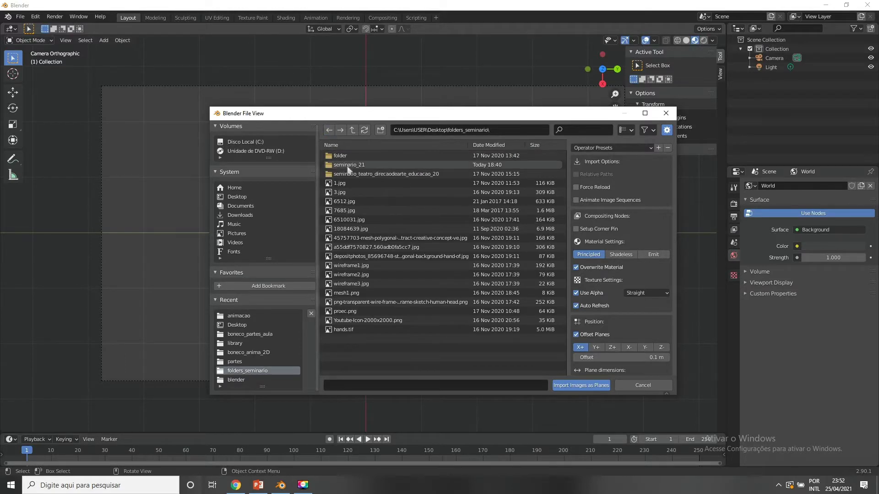
pyautogui.doubleClick(350, 166)
pyautogui.doubleClick(345, 156)
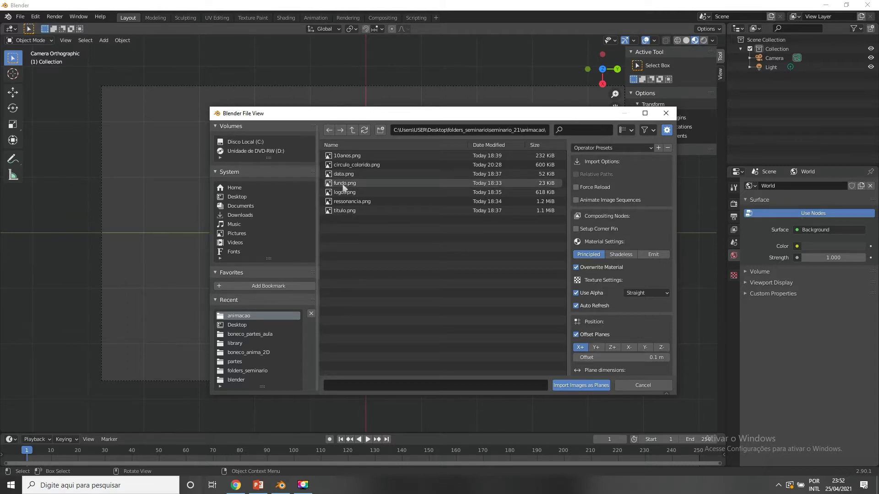
pyautogui.click(346, 201)
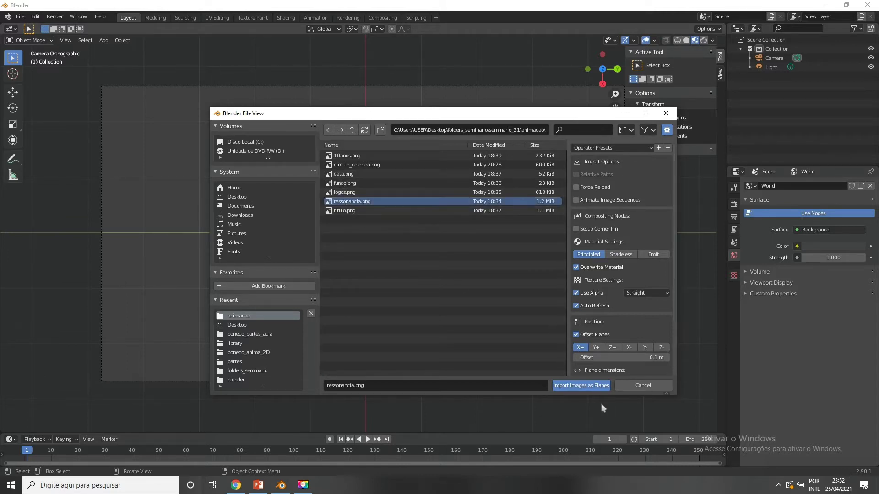
pyautogui.click(589, 387)
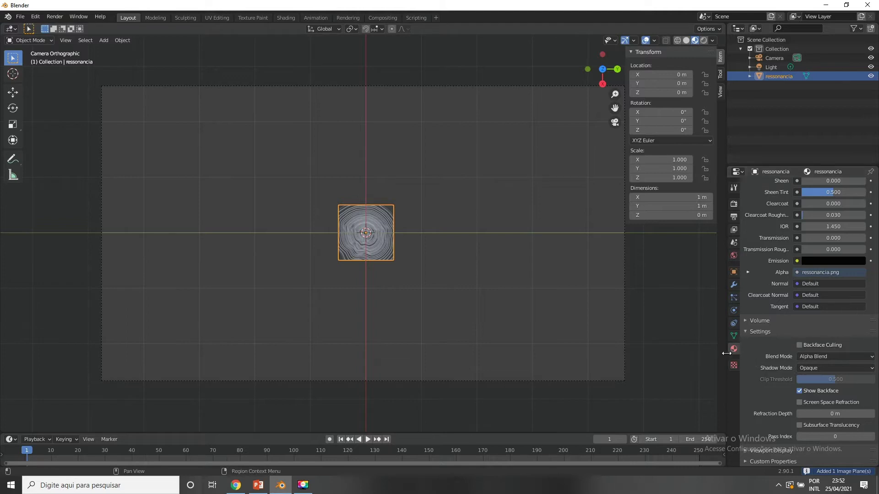
# Step: Set the ressonancia material's shadow mode to None and scale the plane up to about 4.5 m square
pyautogui.click(810, 368)
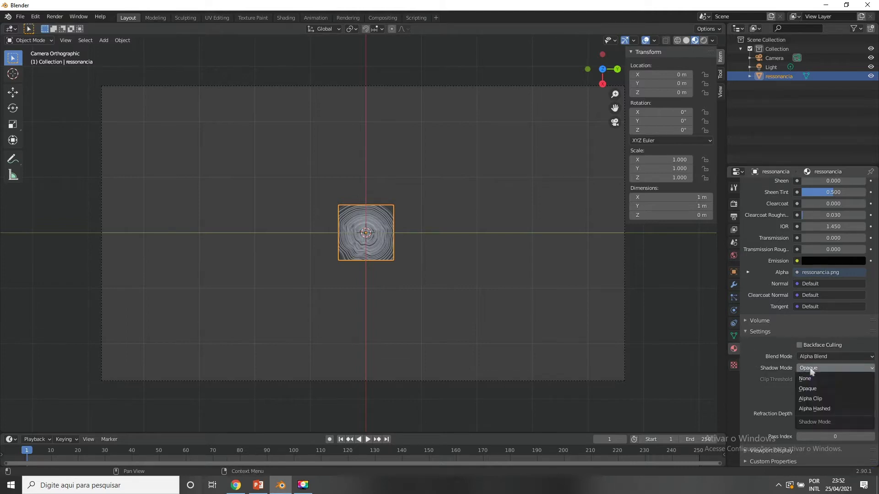
pyautogui.click(825, 379)
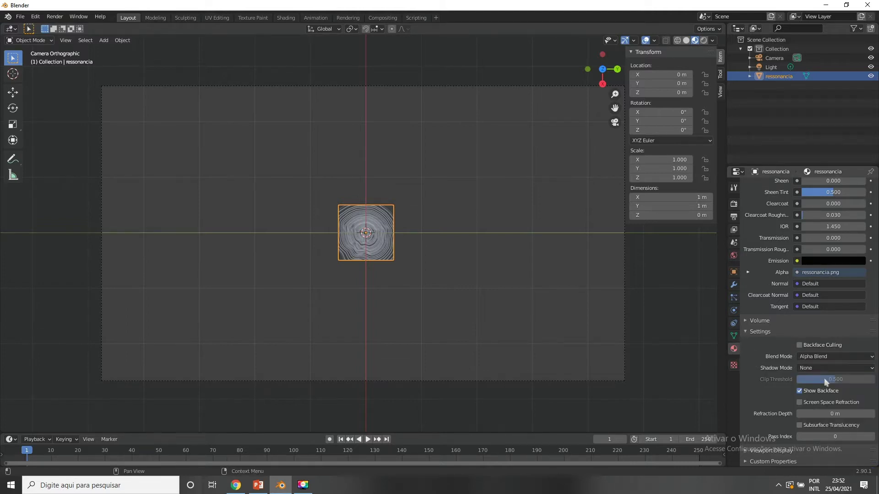
pyautogui.click(13, 124)
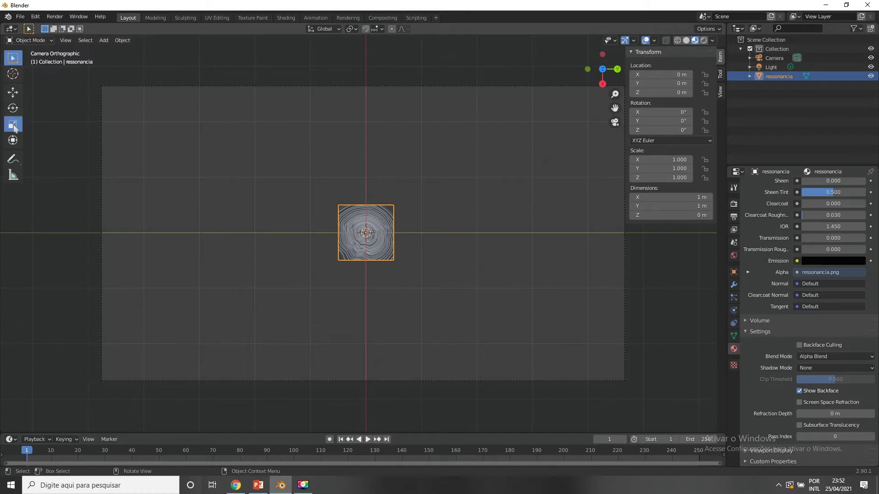
pyautogui.moveTo(391, 254); pyautogui.dragTo(470, 334)
pyautogui.click(520, 232)
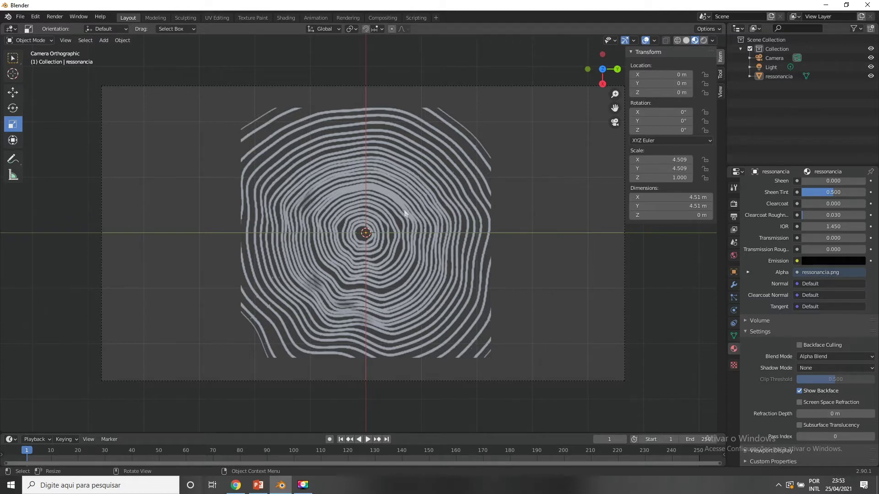
# Step: Subdivide the ressonancia plane's mesh in Edit Mode with 10 cuts
pyautogui.click(48, 40)
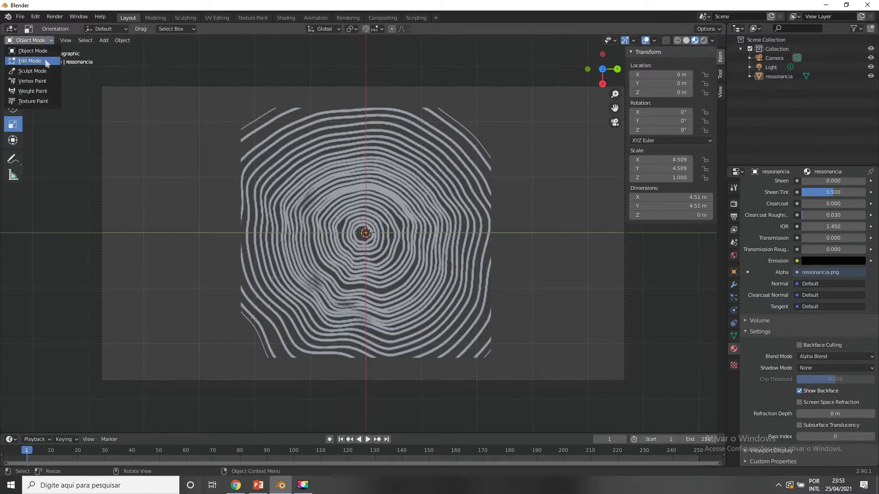
pyautogui.click(29, 61)
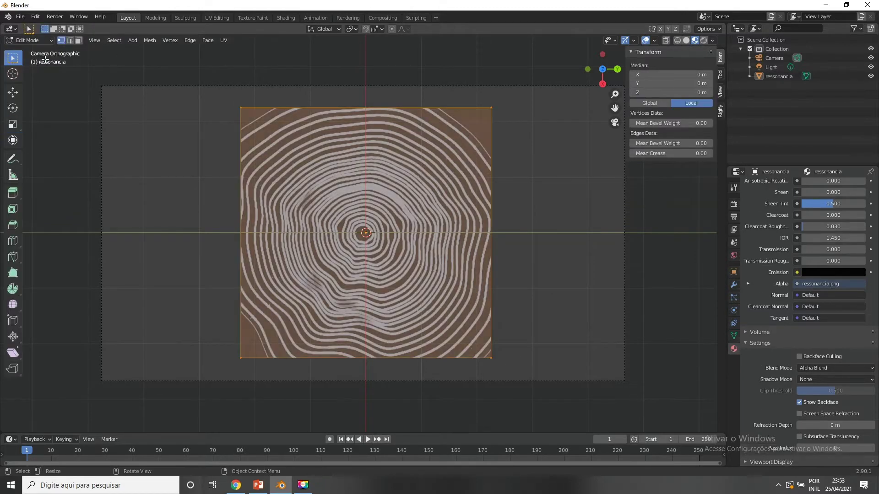
pyautogui.click(191, 42)
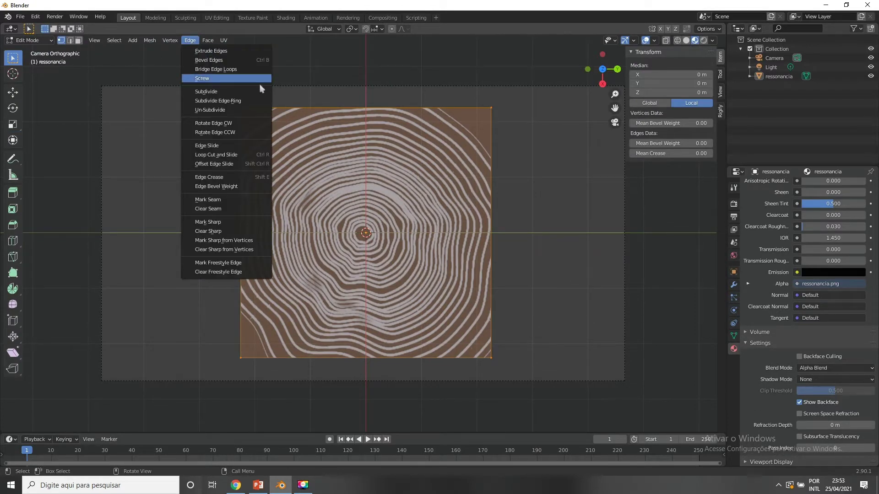
pyautogui.click(255, 93)
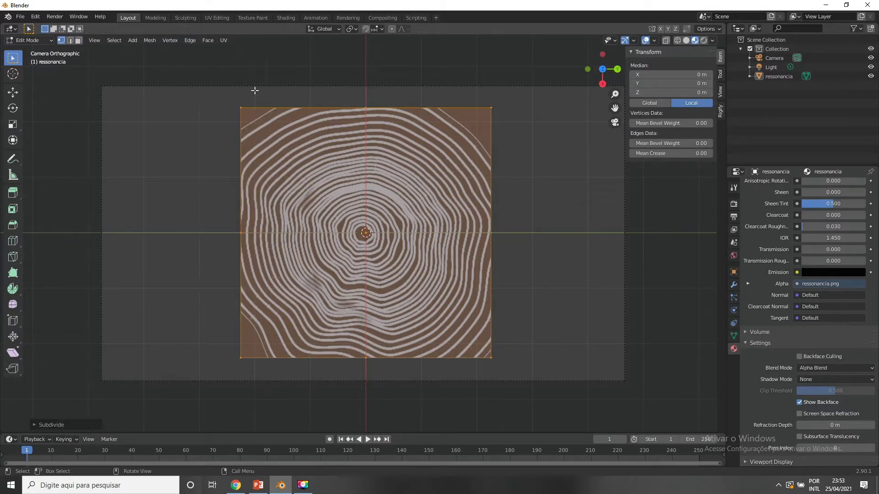
pyautogui.click(35, 426)
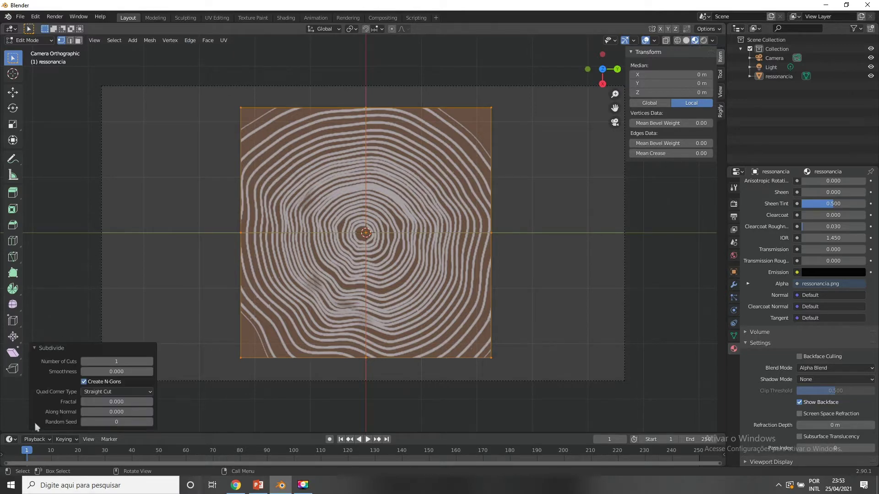
pyautogui.click(150, 362)
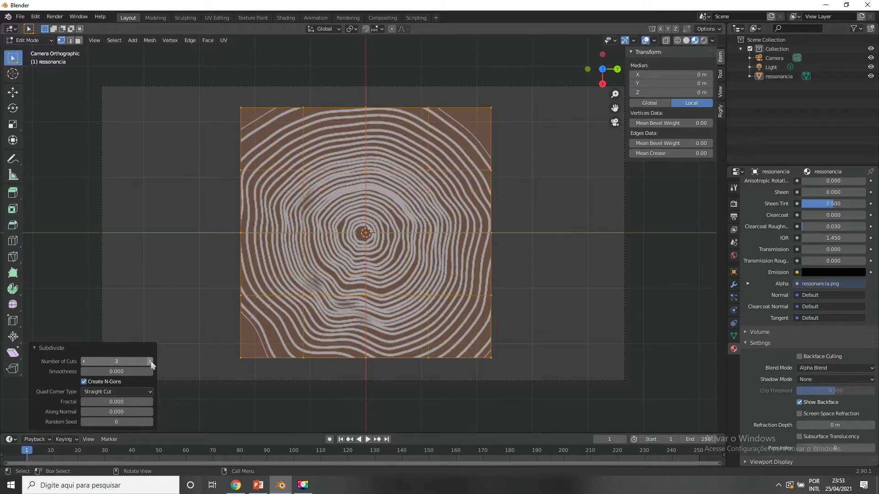
pyautogui.click(149, 361)
pyautogui.click(149, 362)
pyautogui.click(150, 361)
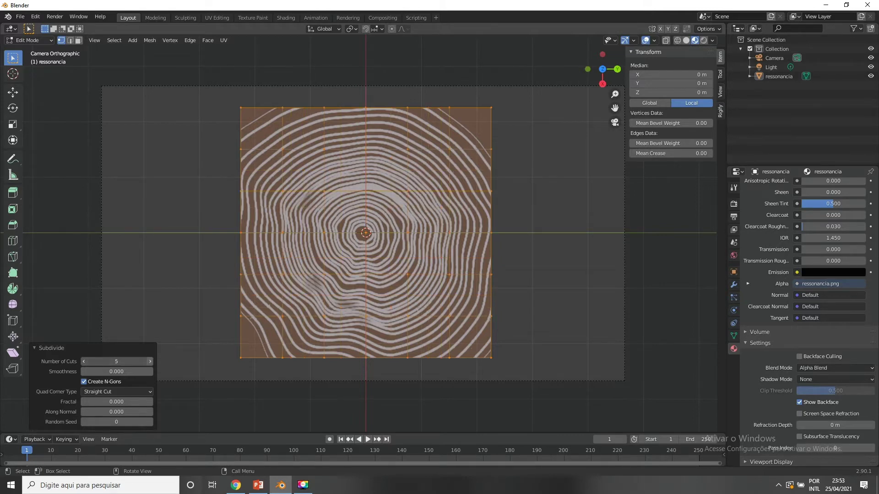
pyautogui.click(150, 362)
pyautogui.click(150, 361)
pyautogui.click(149, 362)
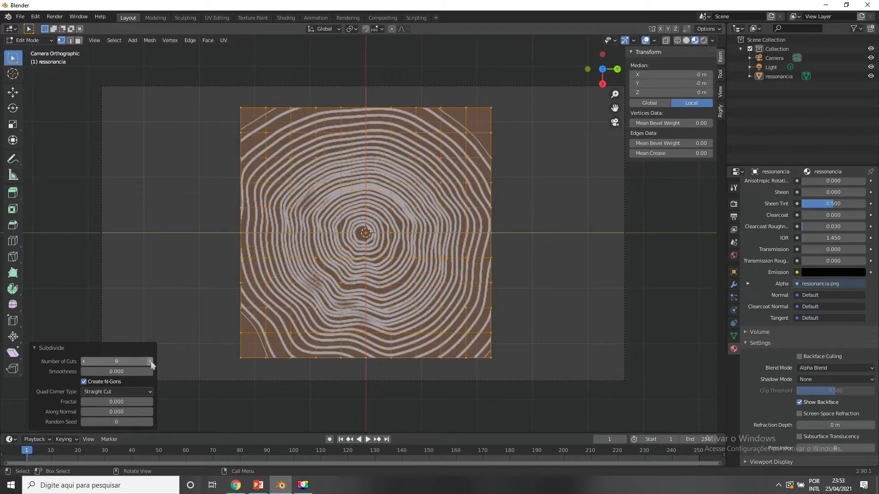
pyautogui.click(149, 362)
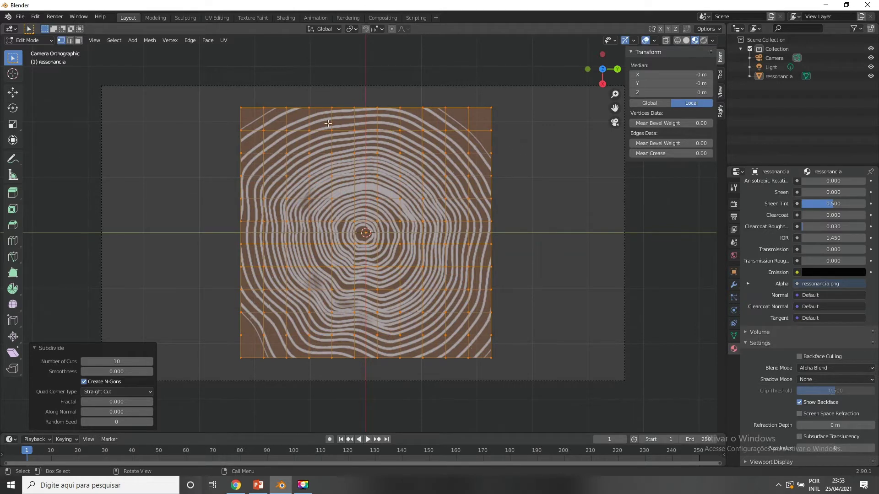
# Step: Select the plane's top row of vertices and weight-paint from its upper-left corner with a 30 px brush at weight 1.000
pyautogui.click(215, 191)
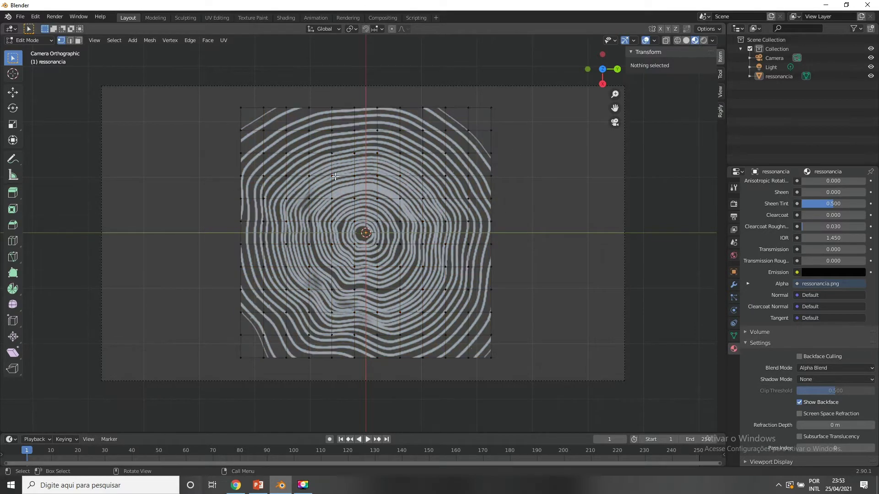
pyautogui.keyDown('alt'); pyautogui.click(294, 107); pyautogui.keyUp('alt')
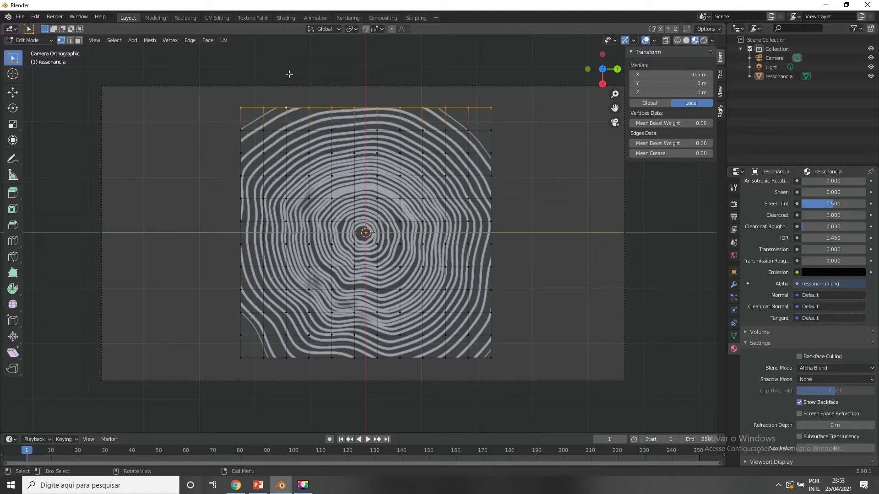
pyautogui.click(40, 41)
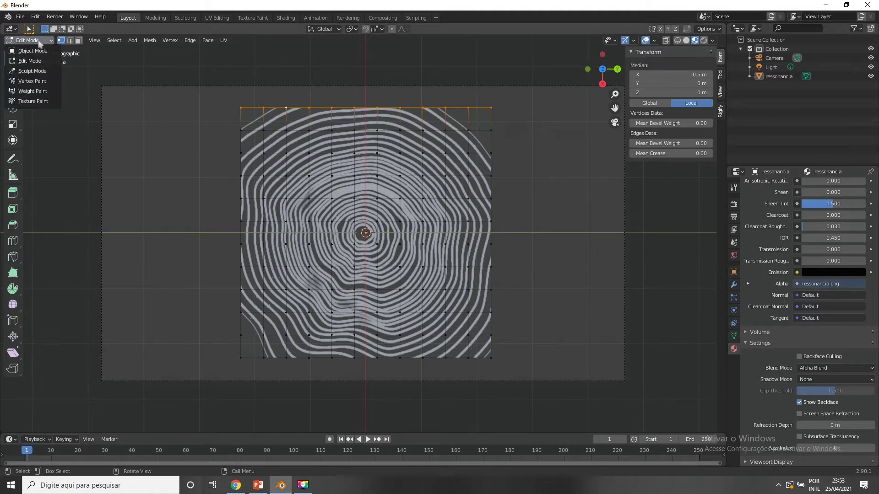
pyautogui.click(54, 92)
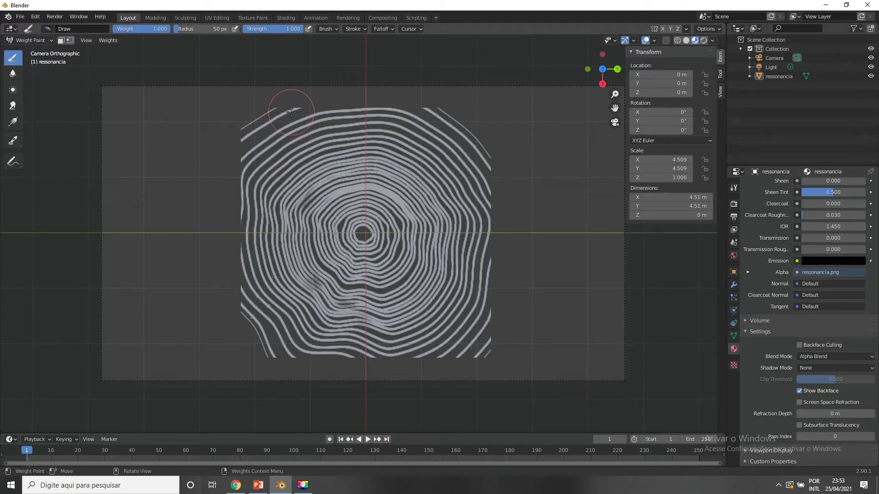
pyautogui.moveTo(178, 28); pyautogui.dragTo(178, 30)
pyautogui.scroll(-5, 263, 221)
pyautogui.scroll(4, 261, 219)
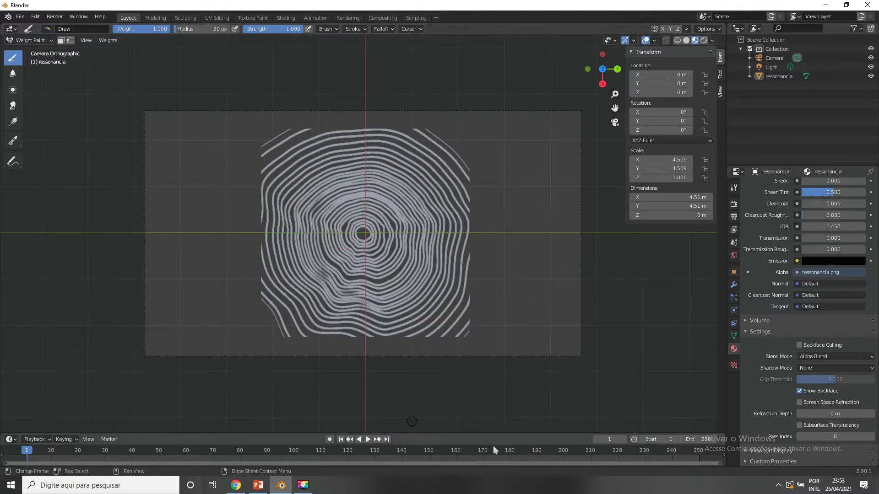
pyautogui.moveTo(497, 433); pyautogui.dragTo(497, 396)
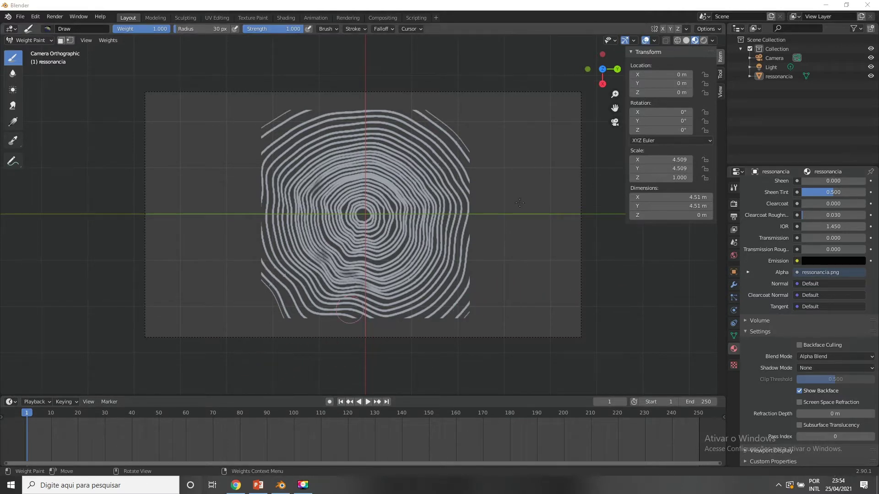
pyautogui.click(265, 114)
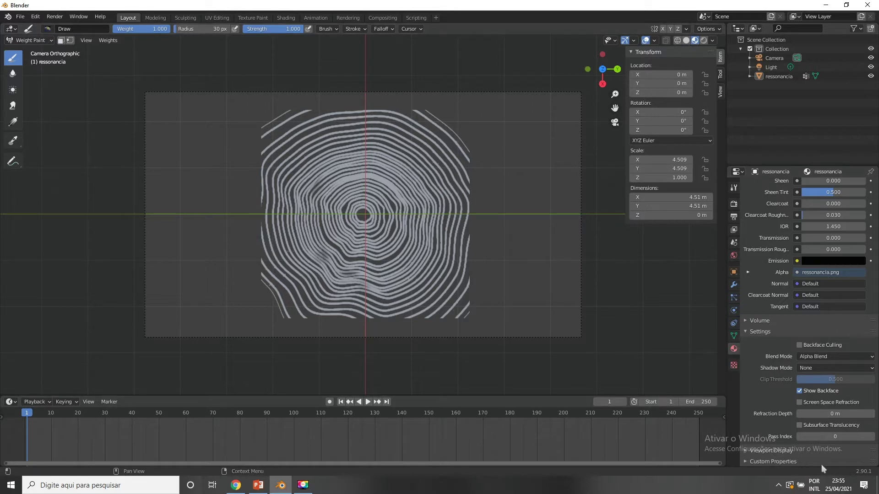
# Step: Rename the plane's painted vertex group to "tecido"
pyautogui.click(734, 336)
pyautogui.click(733, 348)
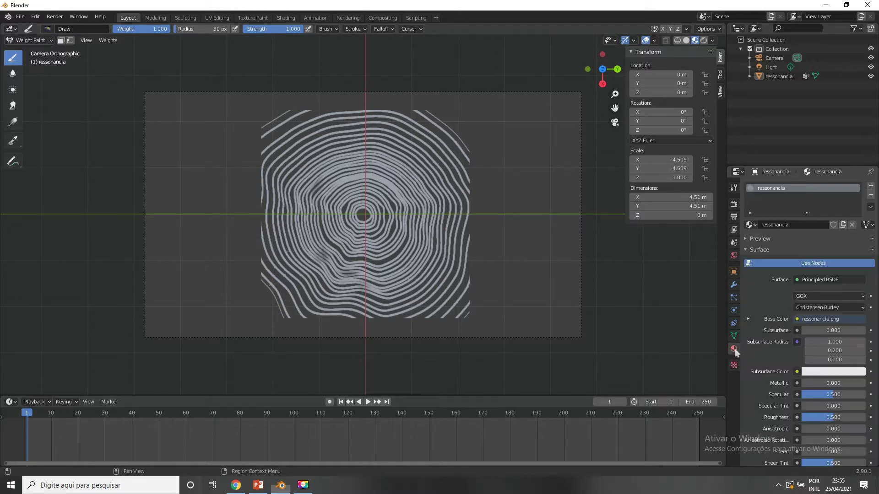
pyautogui.click(733, 336)
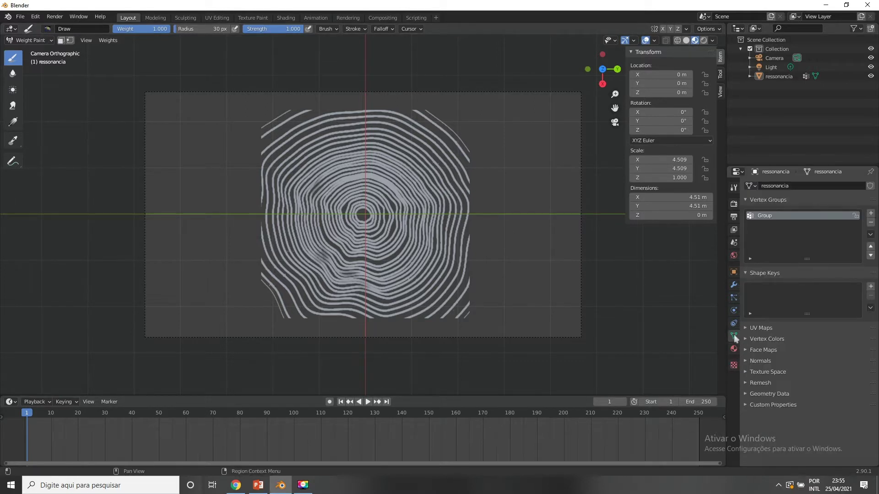
pyautogui.doubleClick(770, 217)
pyautogui.write('tecido')
# Step: Enable Cloth physics on the ressonancia plane and set the tecido vertex group as its Pin Group
pyautogui.click(734, 311)
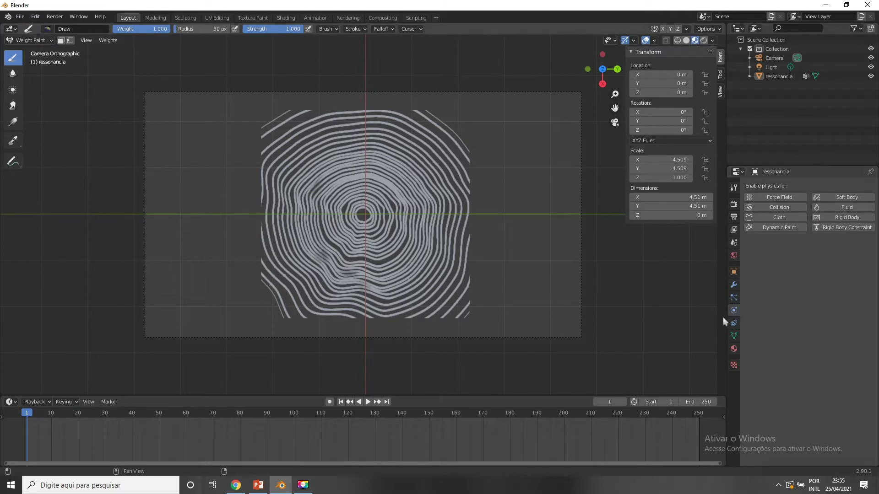
pyautogui.click(794, 218)
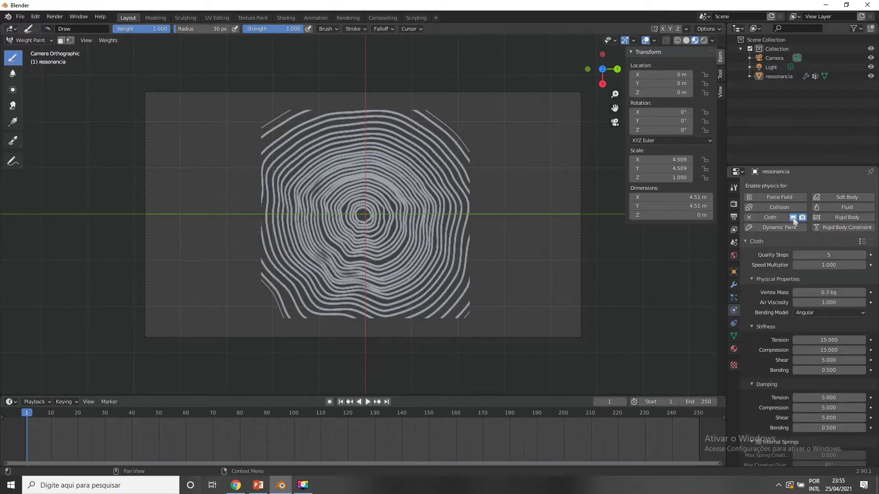
pyautogui.scroll(-6, 833, 316)
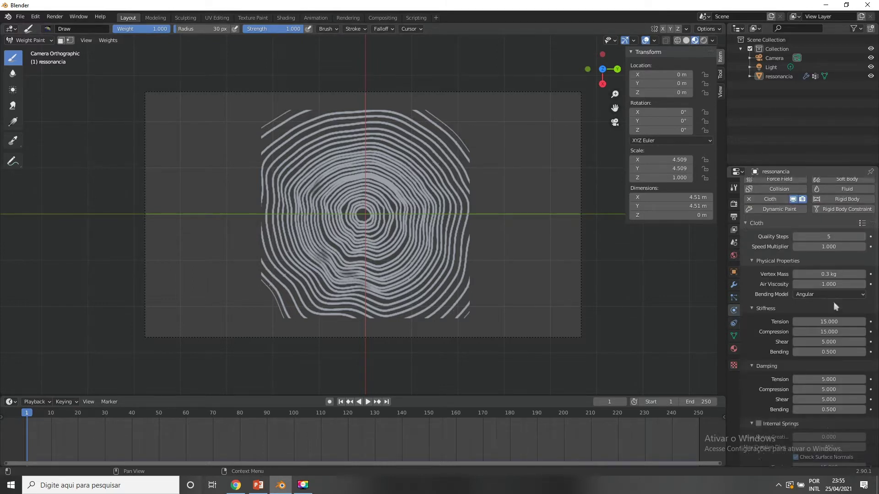
pyautogui.scroll(-4, 838, 318)
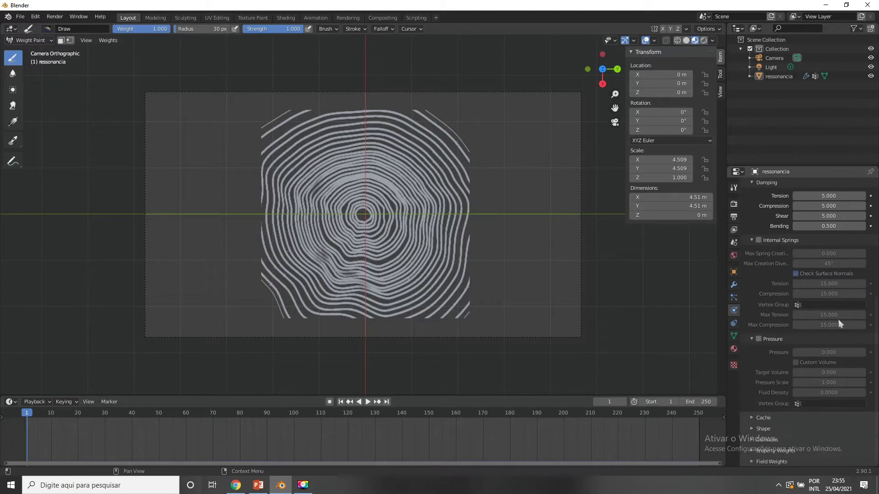
pyautogui.click(751, 428)
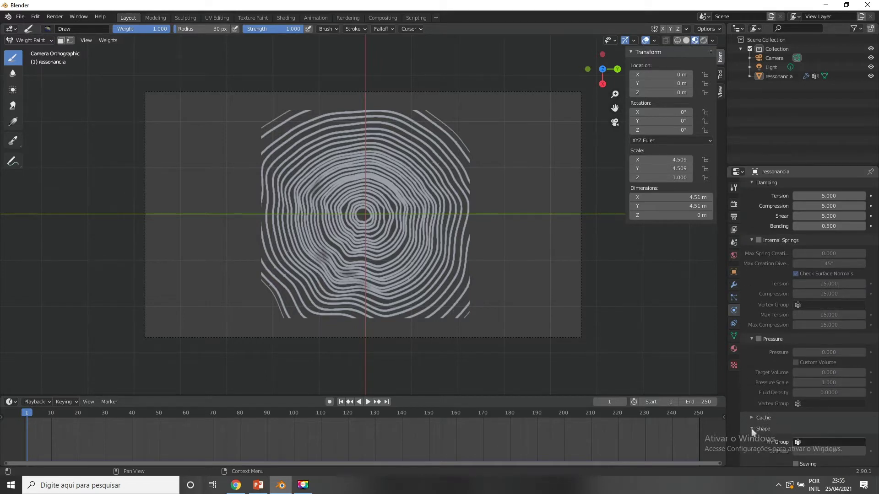
pyautogui.scroll(-4, 810, 410)
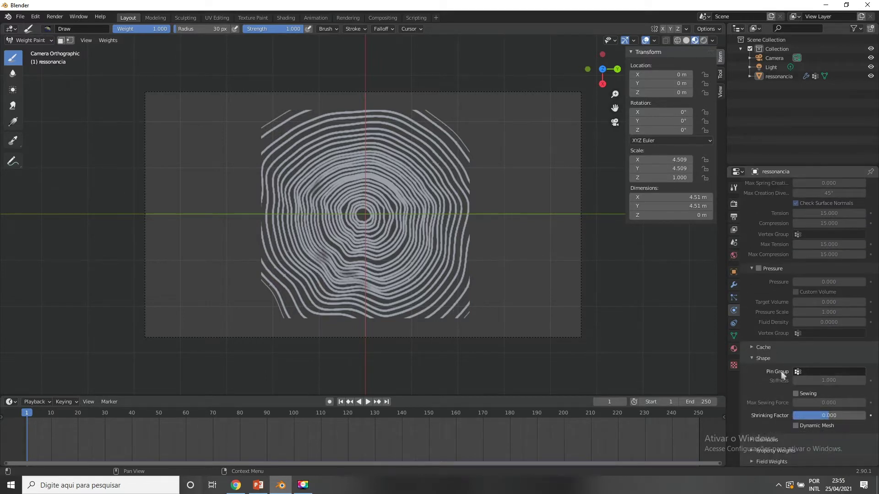
pyautogui.click(808, 371)
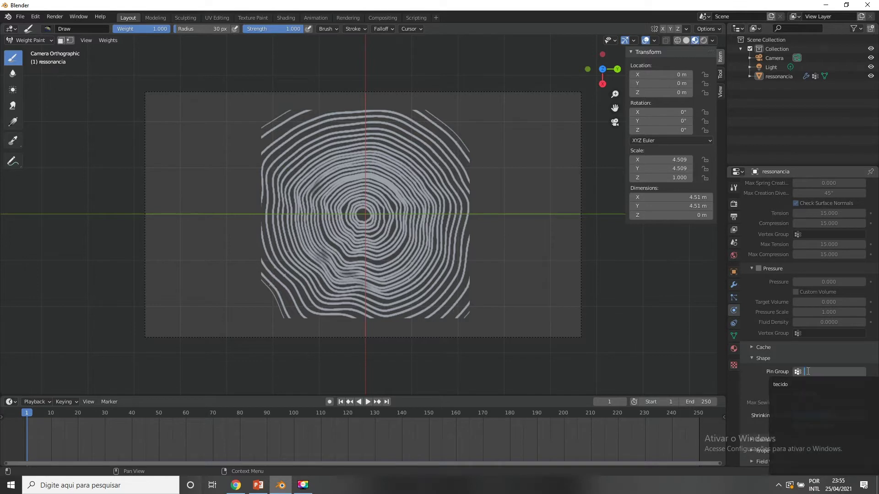
pyautogui.click(783, 388)
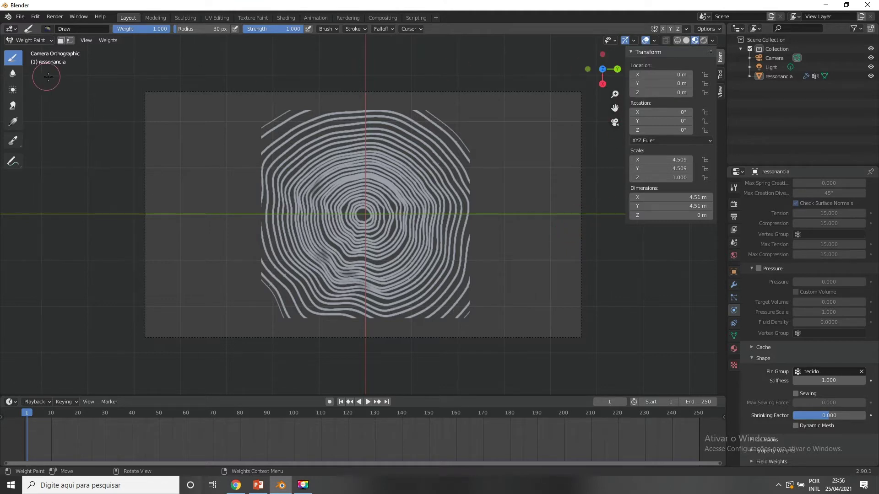
# Step: Play the cloth simulation in Object Mode, examine how the pinned plane hangs, and return the timeline to frame 1
pyautogui.click(50, 40)
pyautogui.click(28, 48)
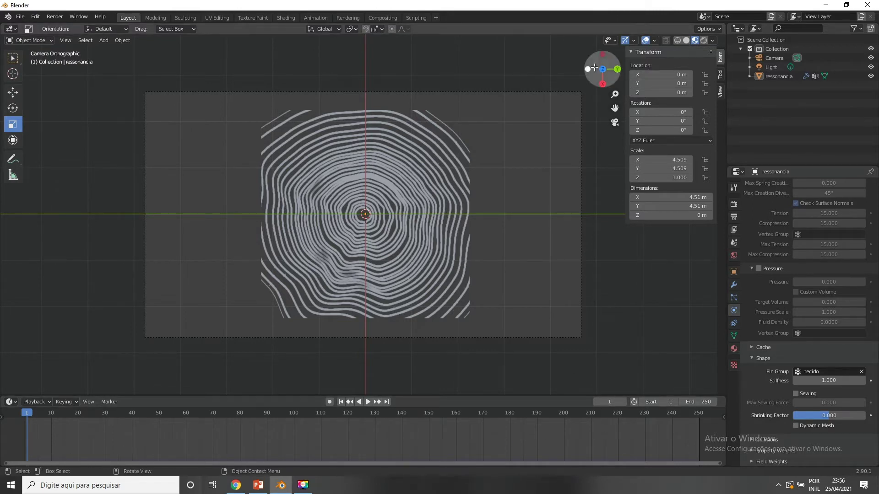
pyautogui.moveTo(603, 71)
pyautogui.mouseDown()
pyautogui.moveTo(576, 94)
pyautogui.moveTo(623, 67)
pyautogui.moveTo(618, 72)
pyautogui.mouseUp()
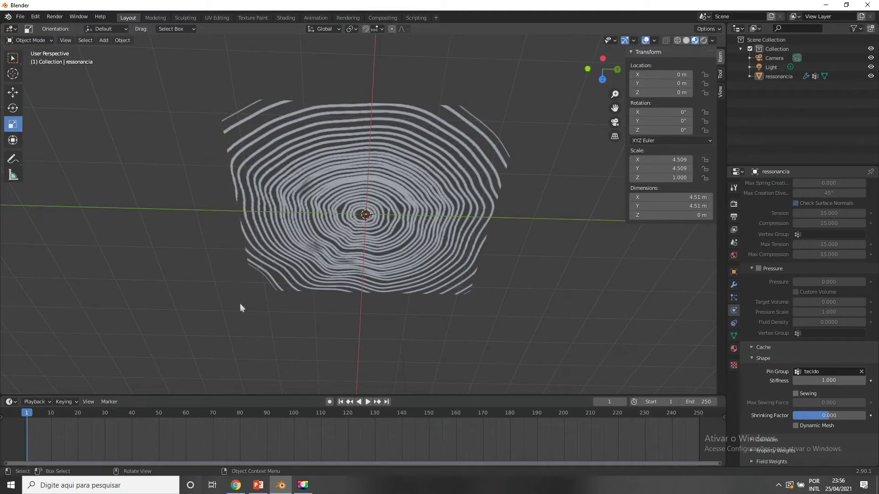
pyautogui.click(367, 401)
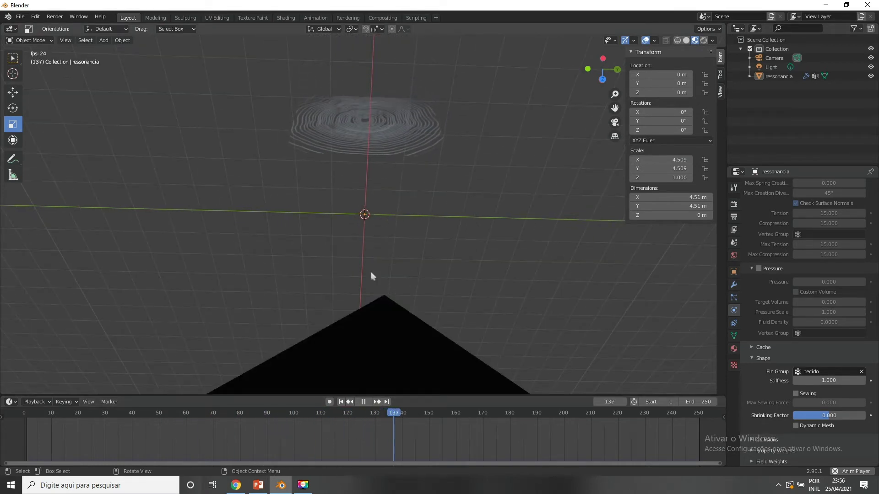
pyautogui.click(363, 402)
pyautogui.moveTo(603, 70); pyautogui.dragTo(391, 97)
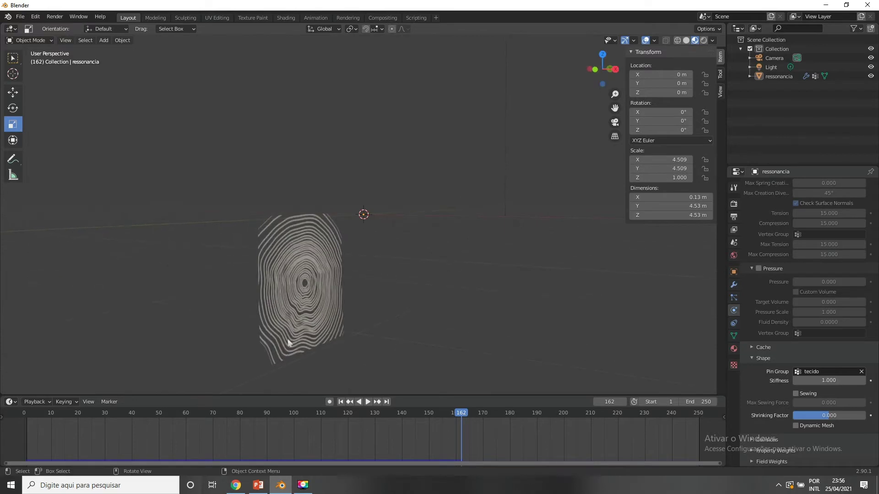
pyautogui.scroll(-3, 291, 342)
pyautogui.scroll(1, 327, 348)
pyautogui.moveTo(443, 416); pyautogui.dragTo(20, 432)
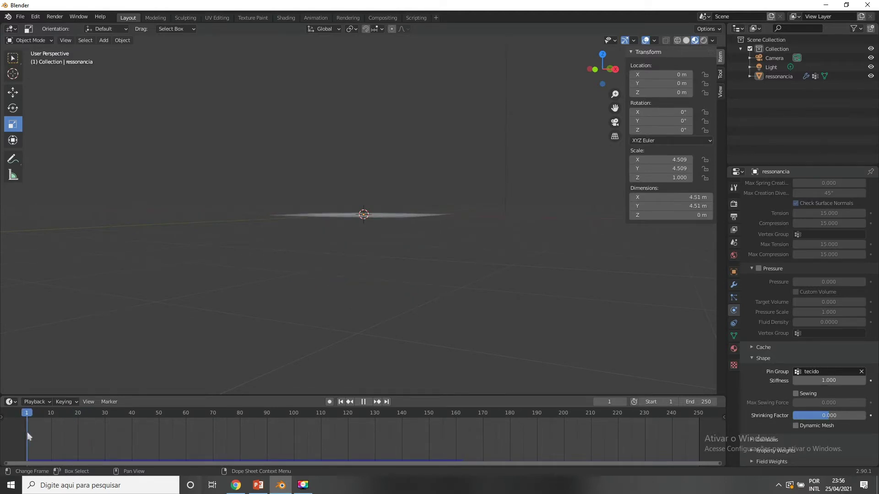
pyautogui.press('Escape')
# Step: Replay the cloth simulation in a closer view of the plane, stop it, and rewind the timeline to frame 0
pyautogui.scroll(5, 361, 218)
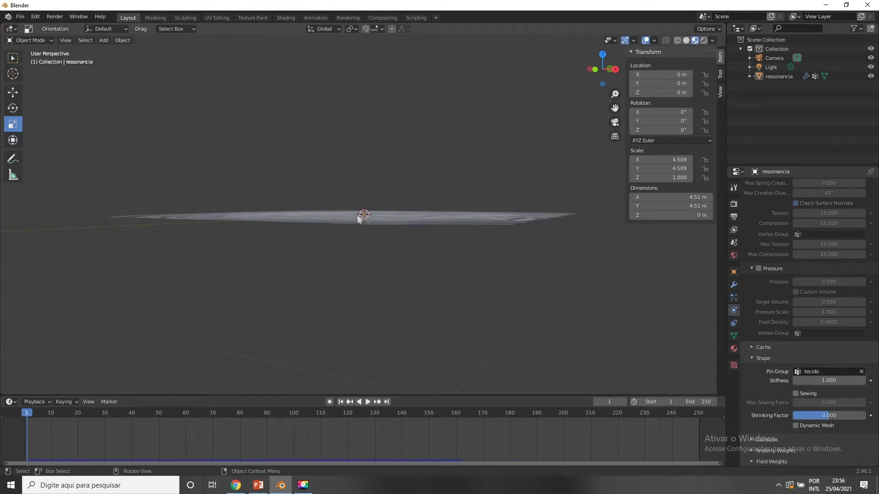
pyautogui.moveTo(614, 108); pyautogui.dragTo(615, 77)
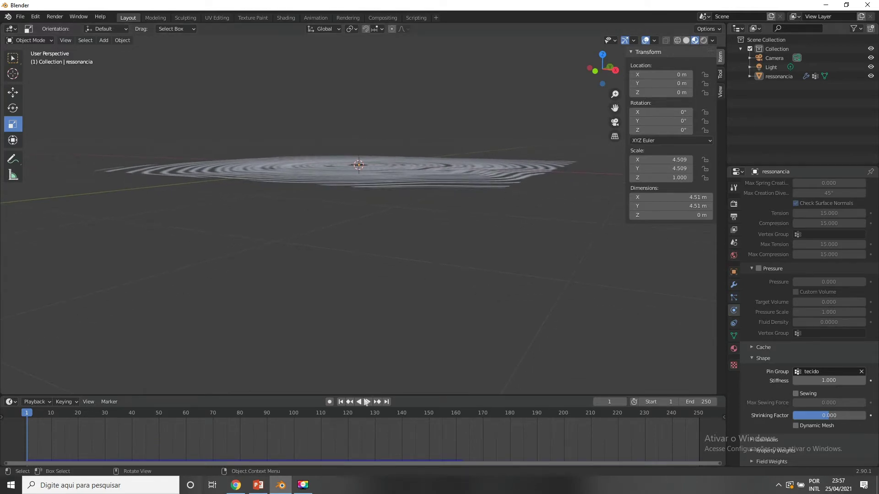
pyautogui.click(367, 402)
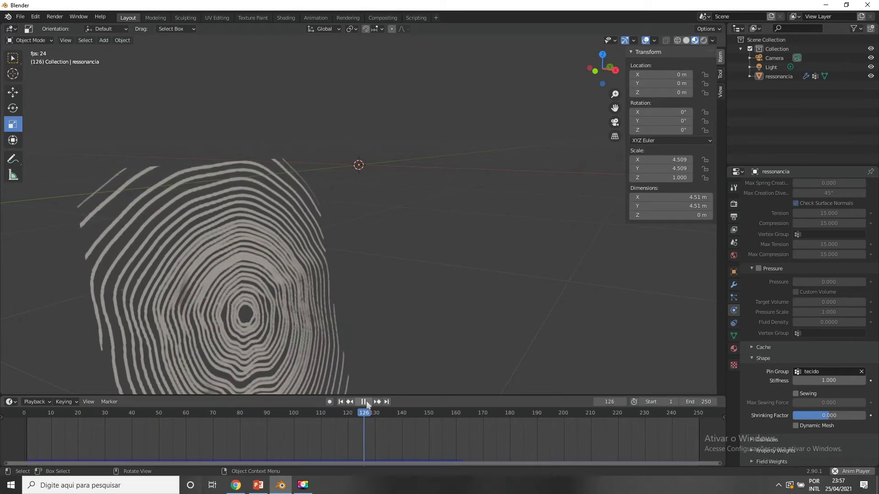
pyautogui.click(365, 405)
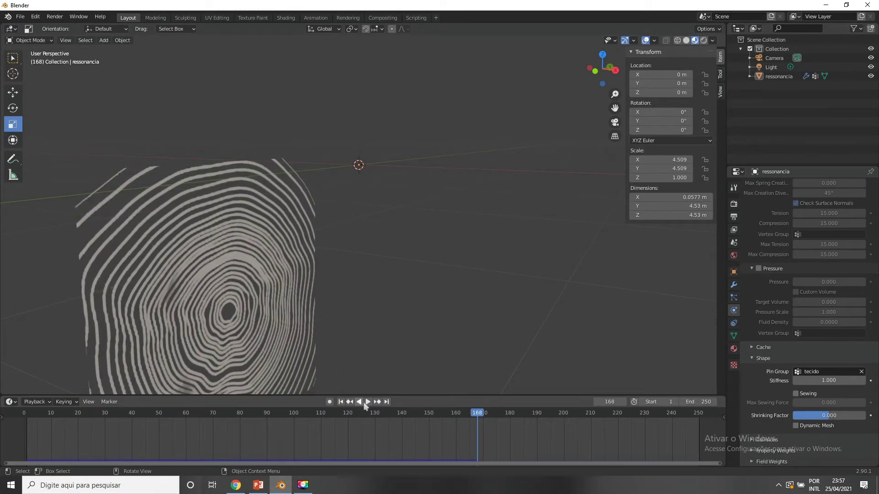
pyautogui.moveTo(339, 428)
pyautogui.mouseDown()
pyautogui.moveTo(22, 430)
pyautogui.moveTo(411, 433)
pyautogui.moveTo(178, 453)
pyautogui.moveTo(615, 455)
pyautogui.moveTo(25, 439)
pyautogui.mouseUp()
# Step: Switch the ressonancia plane to Weight Paint mode in camera view and choose the Subtract brush
pyautogui.click(30, 41)
pyautogui.click(33, 92)
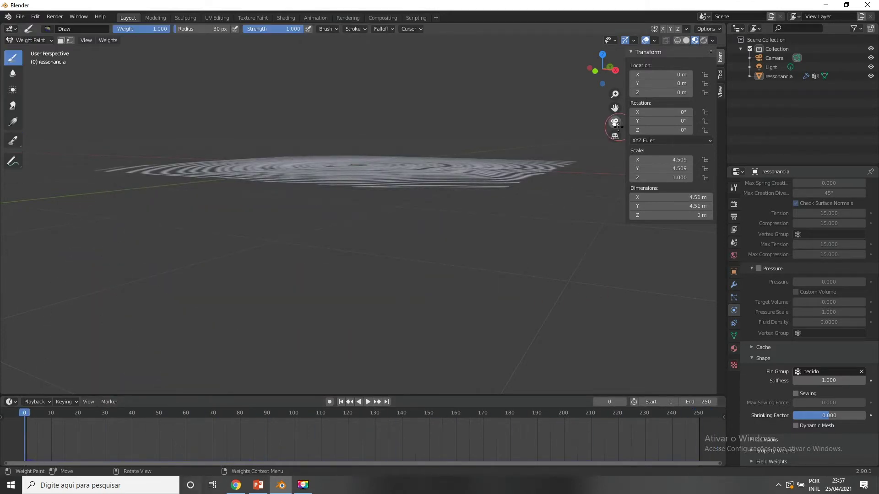
pyautogui.click(614, 123)
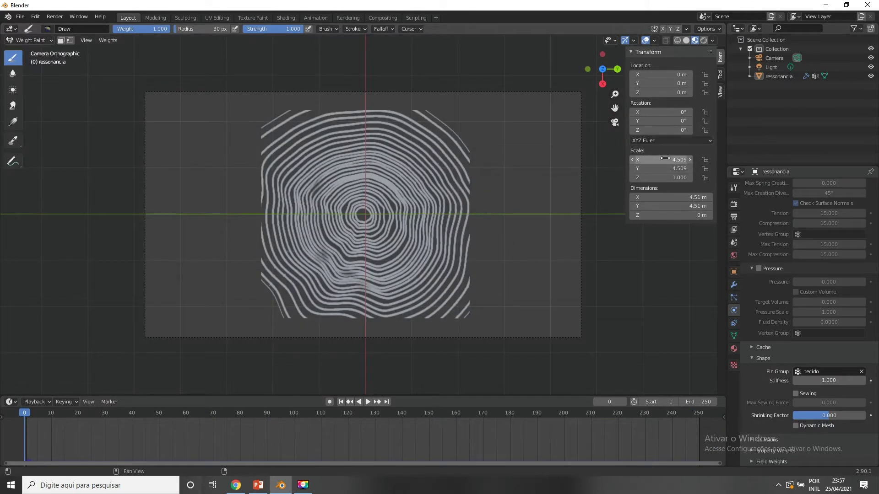
pyautogui.click(47, 29)
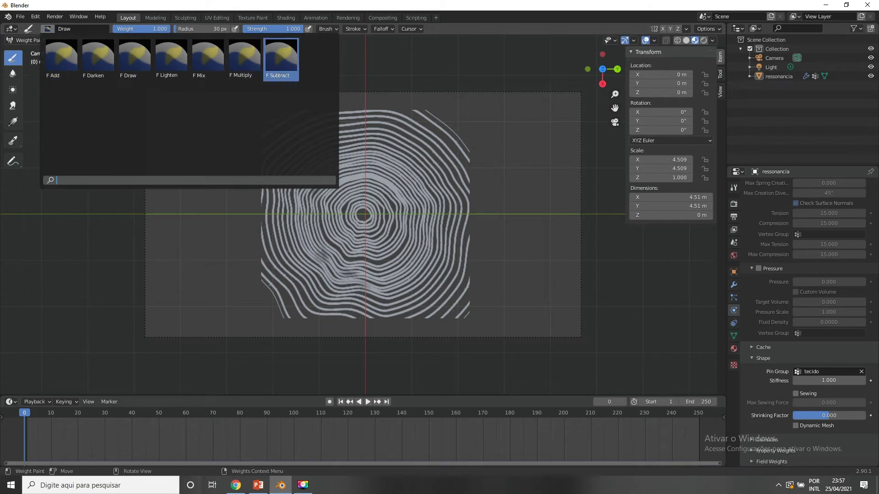
pyautogui.click(283, 58)
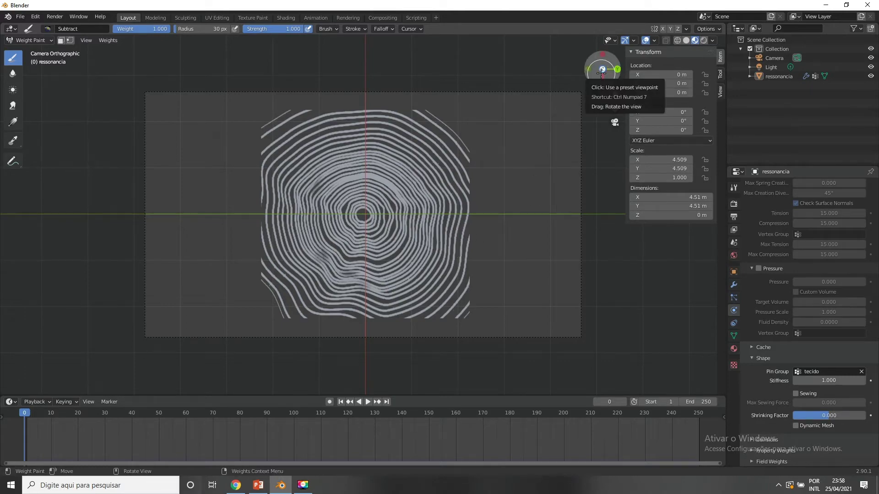
pyautogui.moveTo(601, 71)
pyautogui.mouseDown()
pyautogui.moveTo(595, 64)
pyautogui.moveTo(600, 73)
pyautogui.mouseUp()
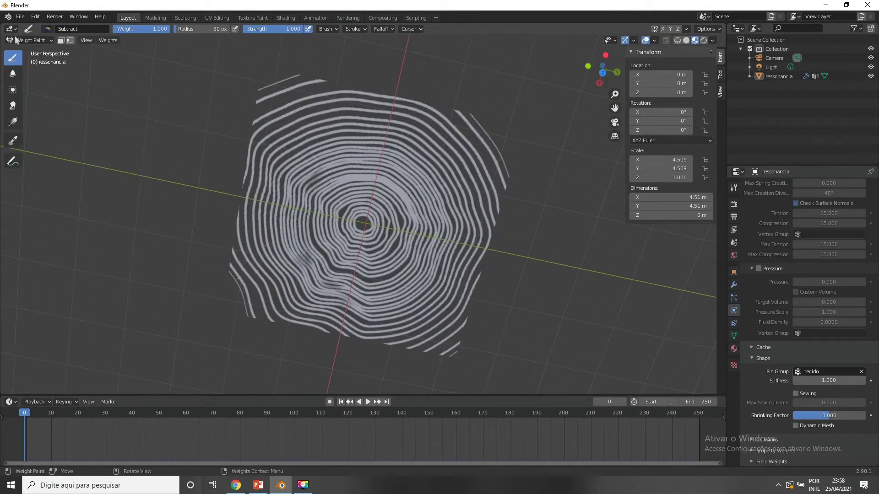
# Step: Run the cloth simulation in Object Mode to about frame 108 and examine how the cloth hangs from its pinned points
pyautogui.click(33, 40)
pyautogui.click(36, 51)
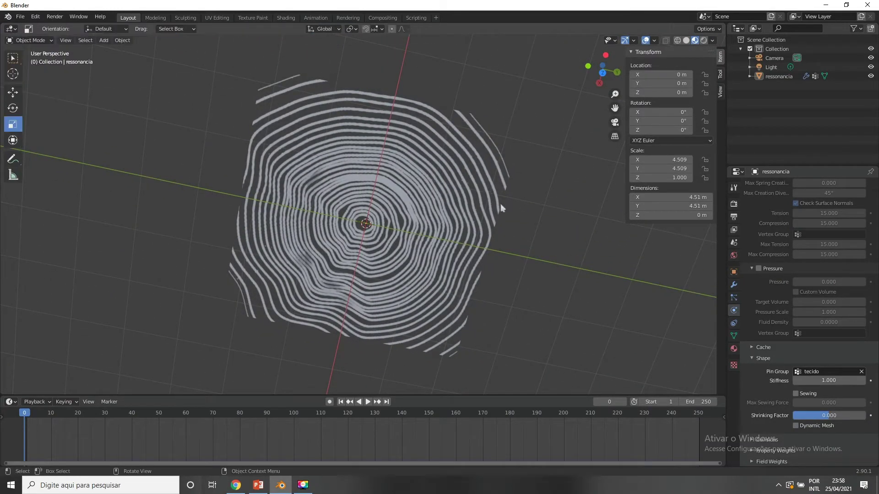
pyautogui.moveTo(599, 80); pyautogui.dragTo(631, 89)
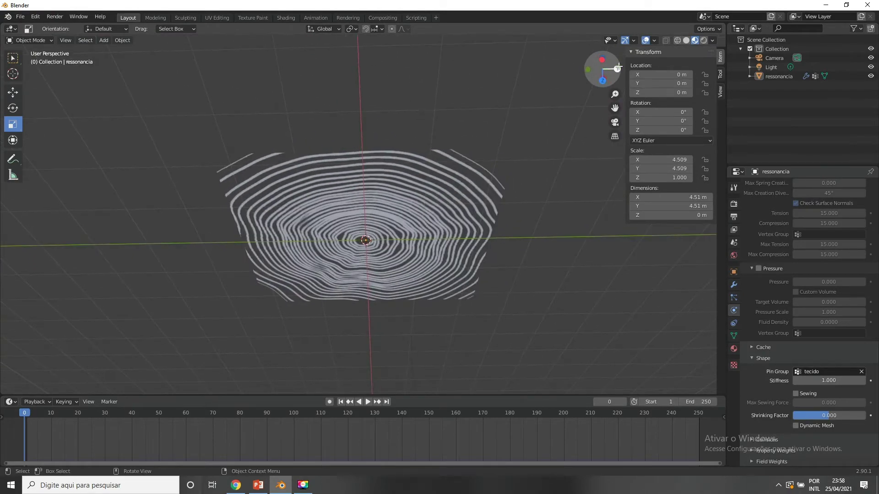
pyautogui.click(368, 402)
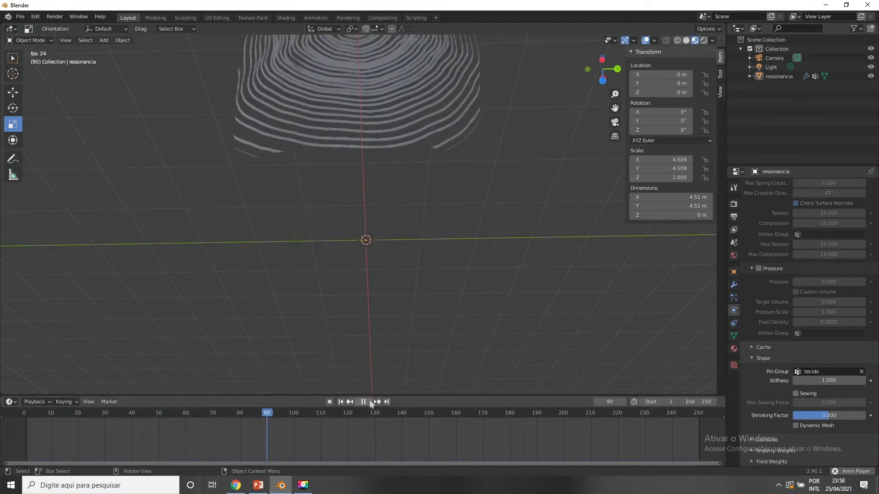
pyautogui.click(368, 402)
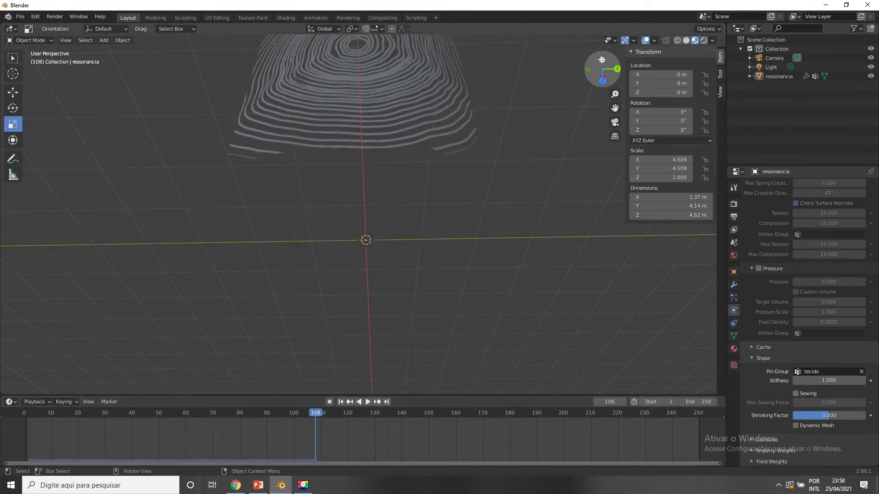
pyautogui.moveTo(602, 53); pyautogui.dragTo(686, 91)
pyautogui.scroll(-6, 469, 224)
pyautogui.scroll(6, 455, 298)
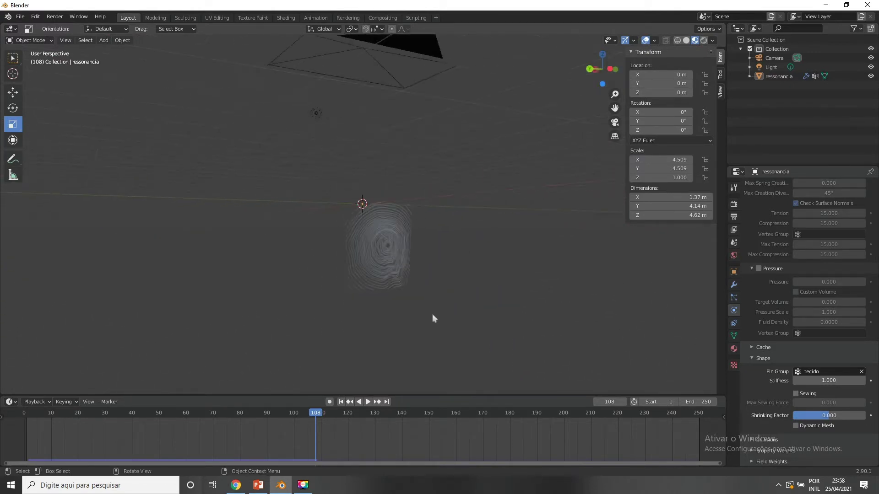
# Step: Replay the cloth simulation from the start with the whole hanging plane in view and stop it at about frame 107
pyautogui.moveTo(615, 109); pyautogui.dragTo(607, 39)
pyautogui.scroll(2, 461, 264)
pyautogui.moveTo(315, 416); pyautogui.dragTo(27, 426)
pyautogui.click(367, 402)
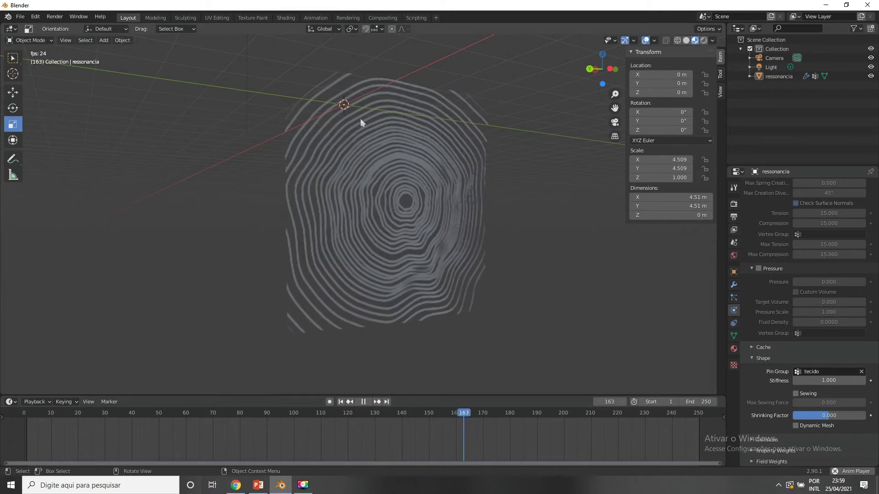
pyautogui.click(12, 409)
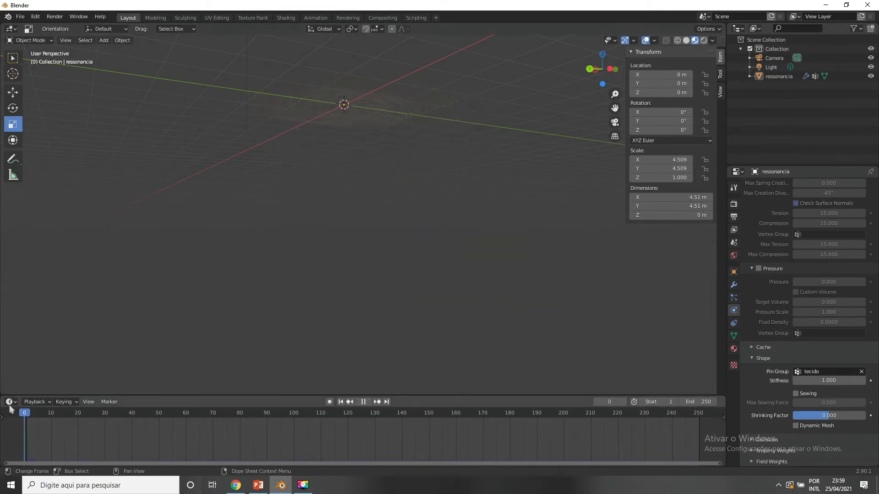
pyautogui.click(365, 402)
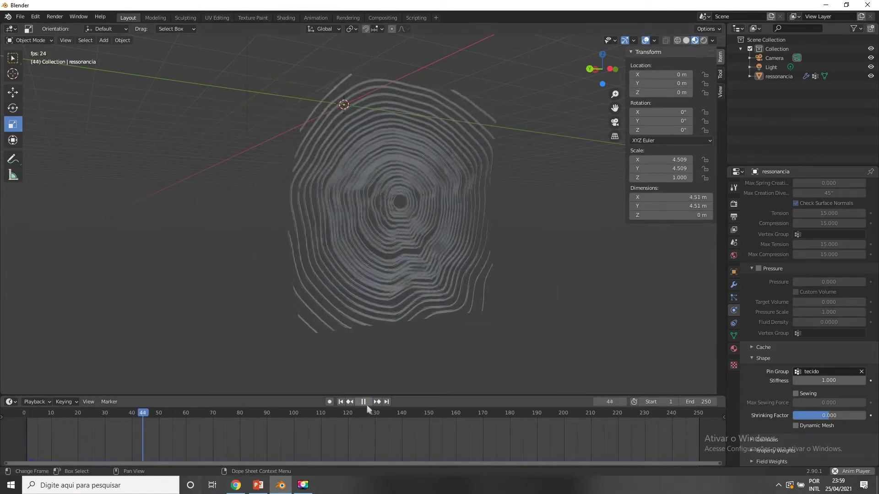
pyautogui.click(363, 402)
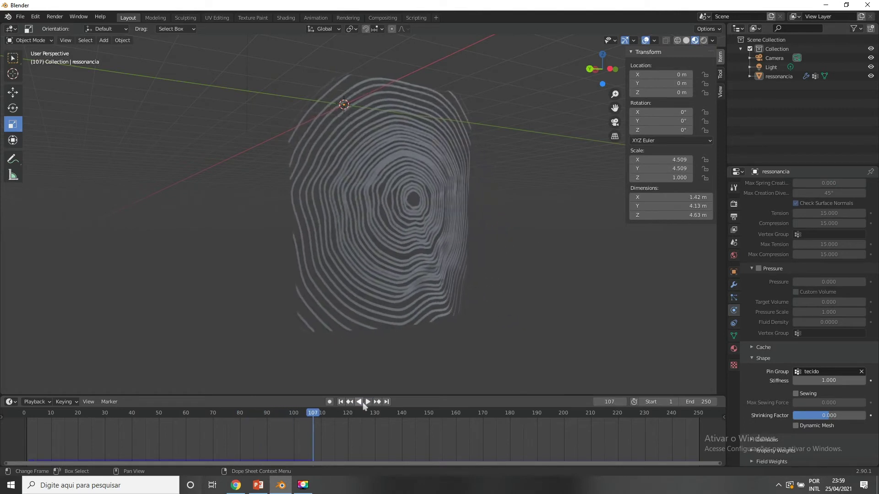
# Step: Weight-paint over the hanging cloth's upper-left corner with the Subtract brush at weight 1.000, then rewind the timeline to frame 0
pyautogui.click(44, 40)
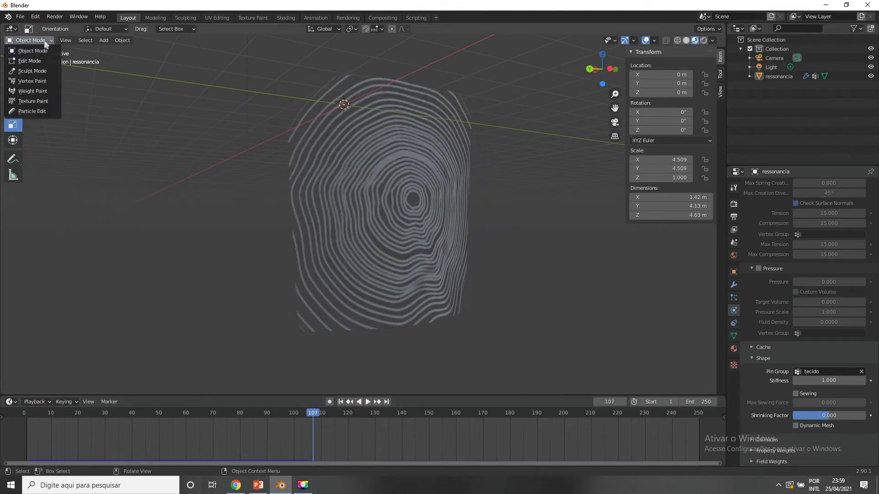
pyautogui.click(44, 92)
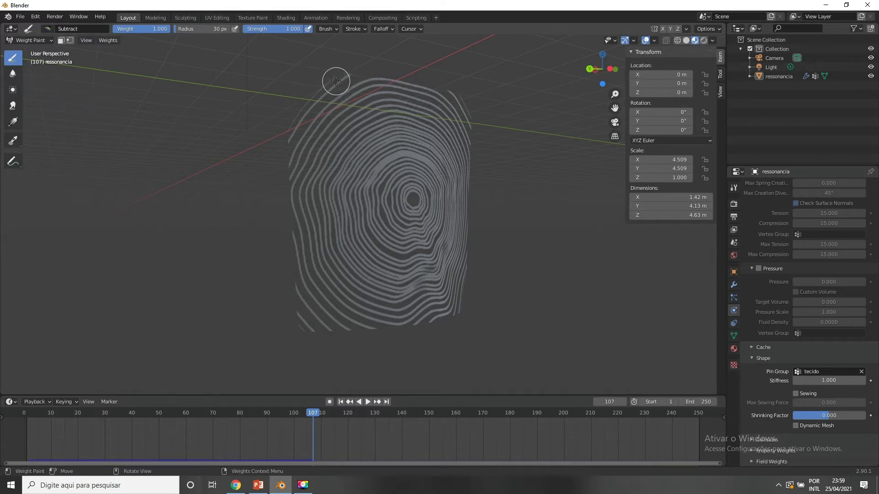
pyautogui.moveTo(336, 81); pyautogui.dragTo(345, 92)
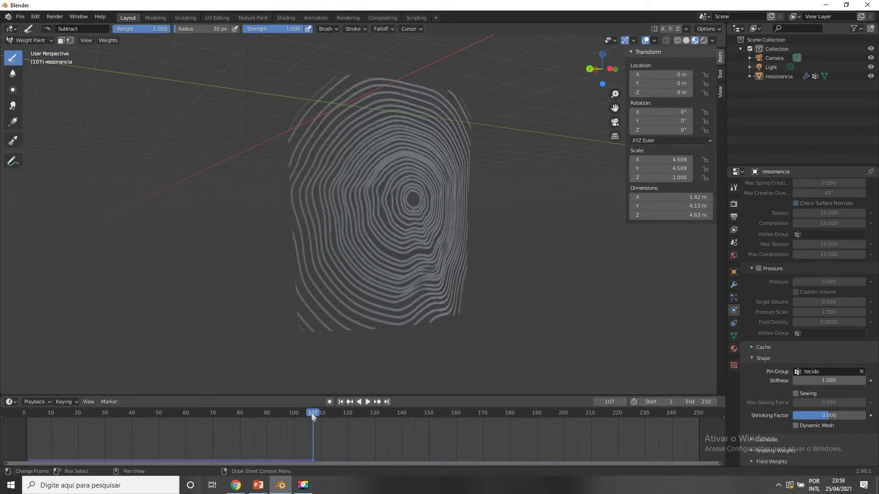
pyautogui.moveTo(313, 416); pyautogui.dragTo(27, 432)
pyautogui.press('space')
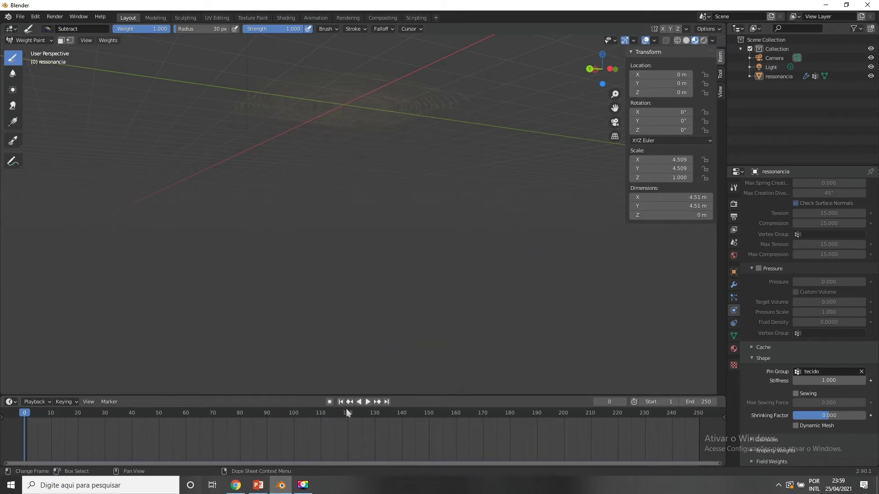
# Step: Run the cloth simulation to about frame 165, then rewind the timeline to frame 1
pyautogui.click(368, 402)
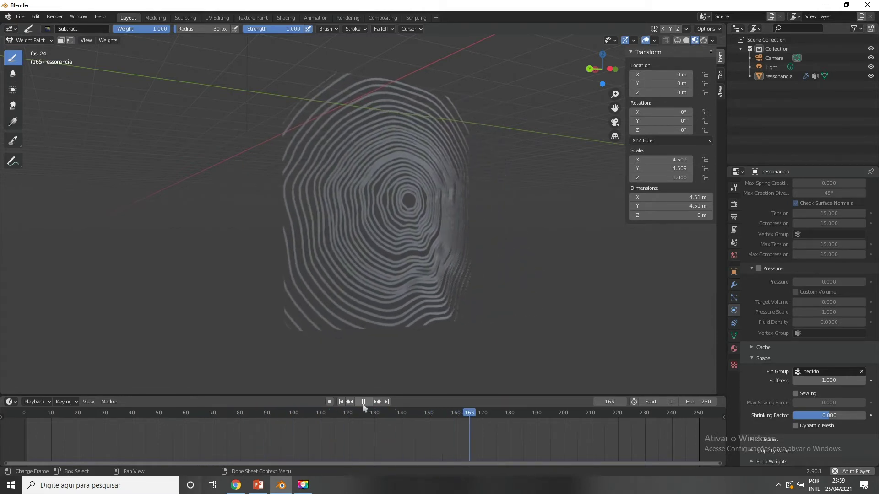
pyautogui.press('space')
pyautogui.moveTo(479, 415); pyautogui.dragTo(29, 420)
pyautogui.press('space')
pyautogui.press('space')
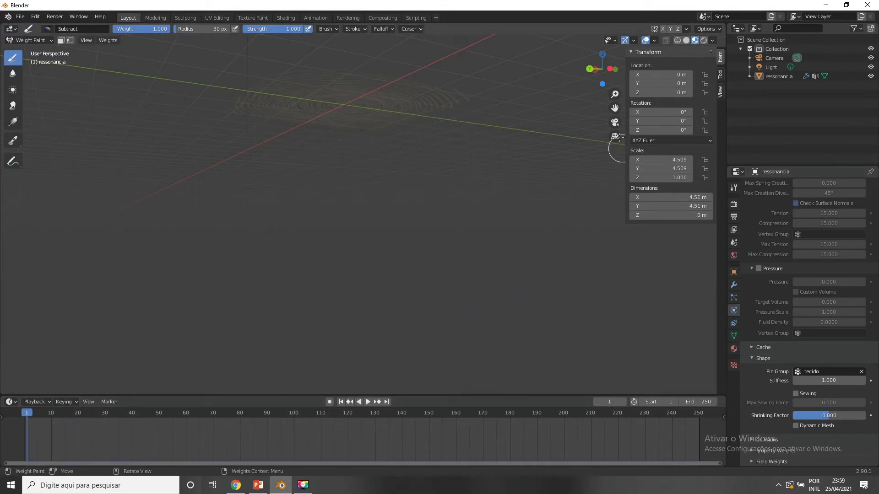
# Step: Play the cloth simulation from frame 1 while viewing the hanging plane from several angles, stopping at frame 227
pyautogui.click(615, 122)
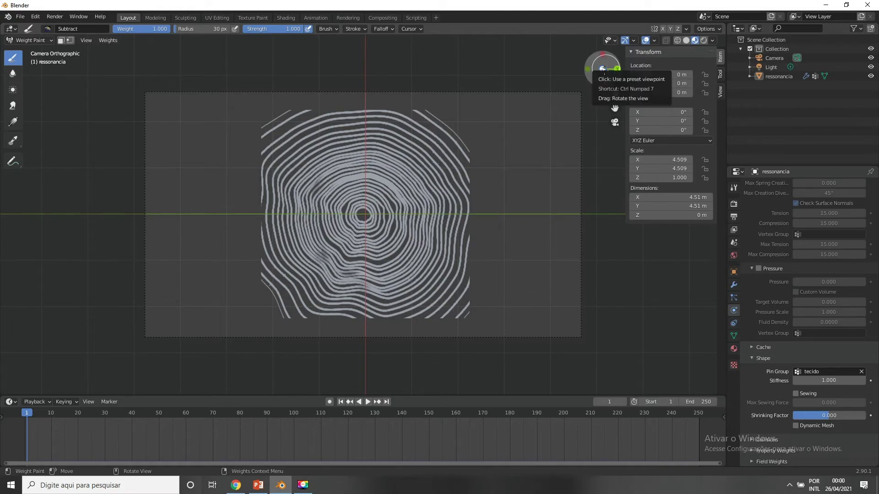
pyautogui.moveTo(600, 67); pyautogui.dragTo(591, 41)
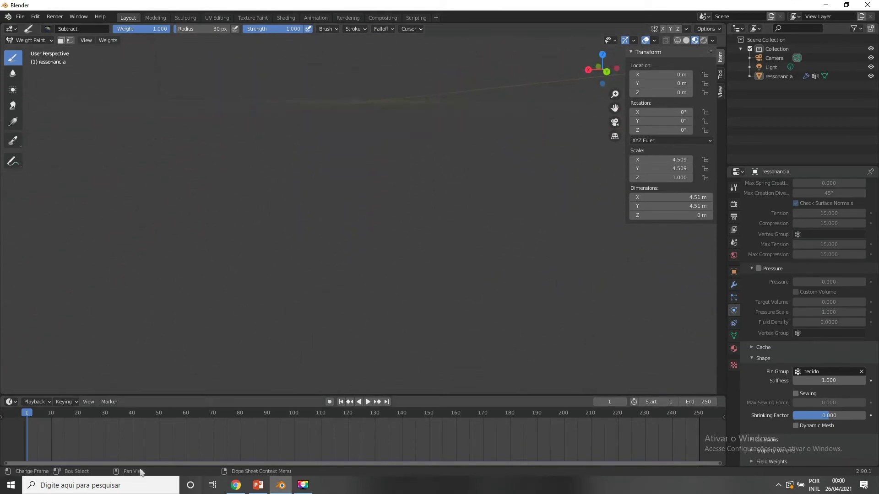
pyautogui.click(369, 402)
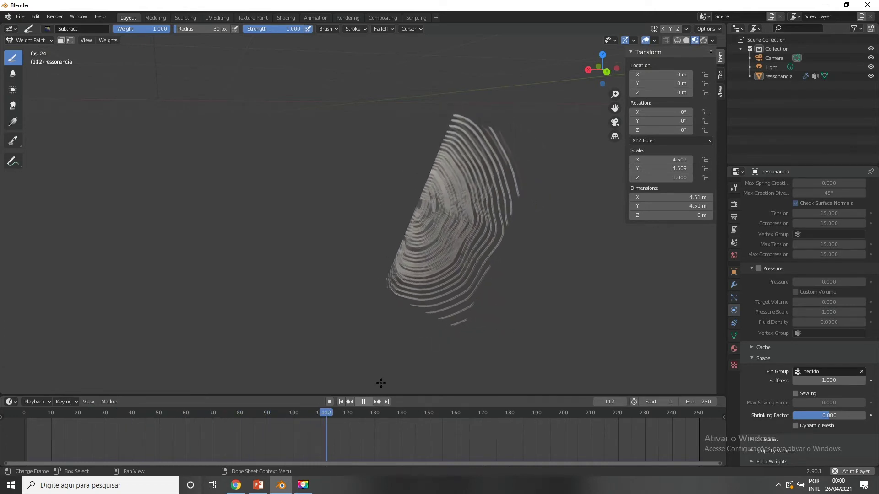
pyautogui.moveTo(613, 83); pyautogui.dragTo(614, 167)
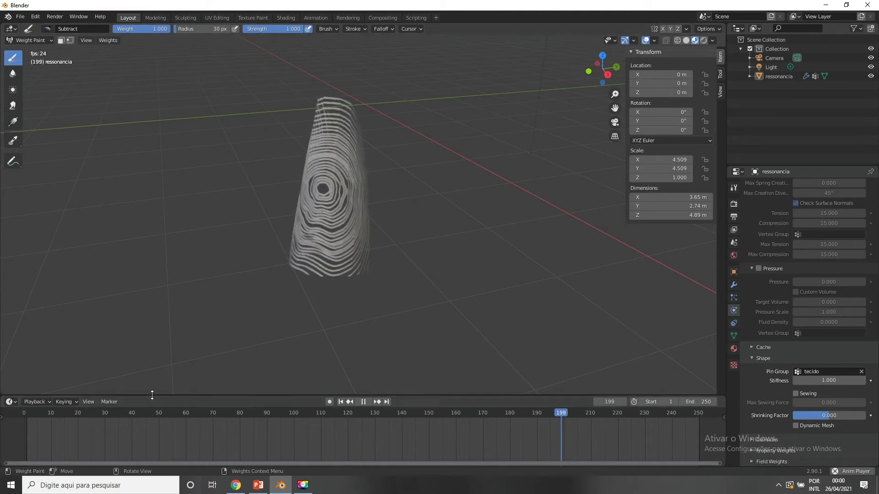
pyautogui.click(363, 402)
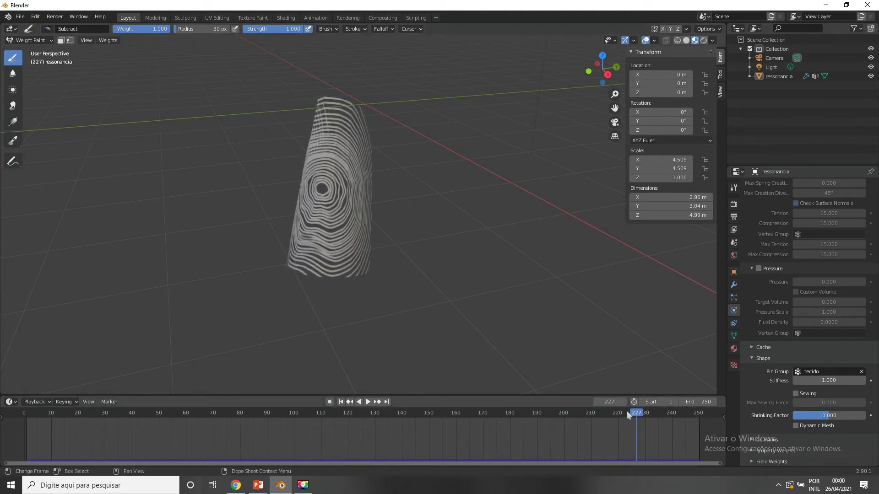
# Step: Scrub the cloth simulation from frame 0 to about frame 230 and return the stopped timeline to frame 0
pyautogui.moveTo(615, 413); pyautogui.dragTo(25, 412)
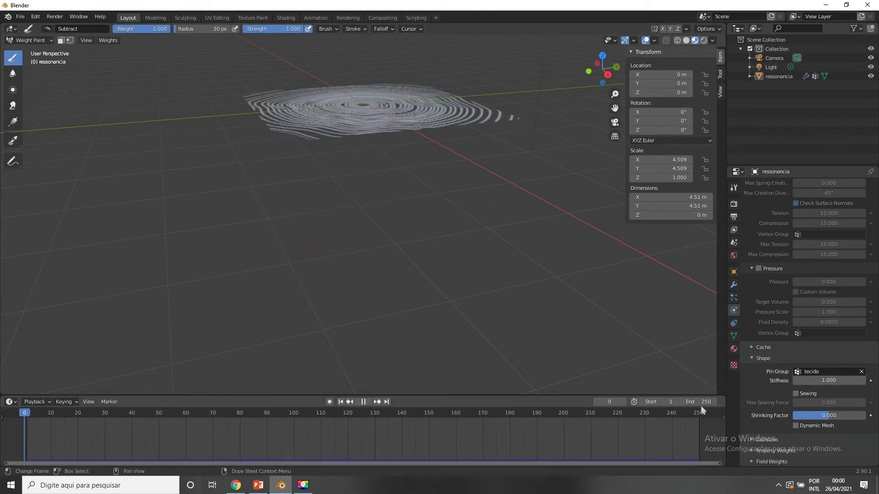
pyautogui.press('space')
pyautogui.moveTo(105, 410); pyautogui.dragTo(655, 412)
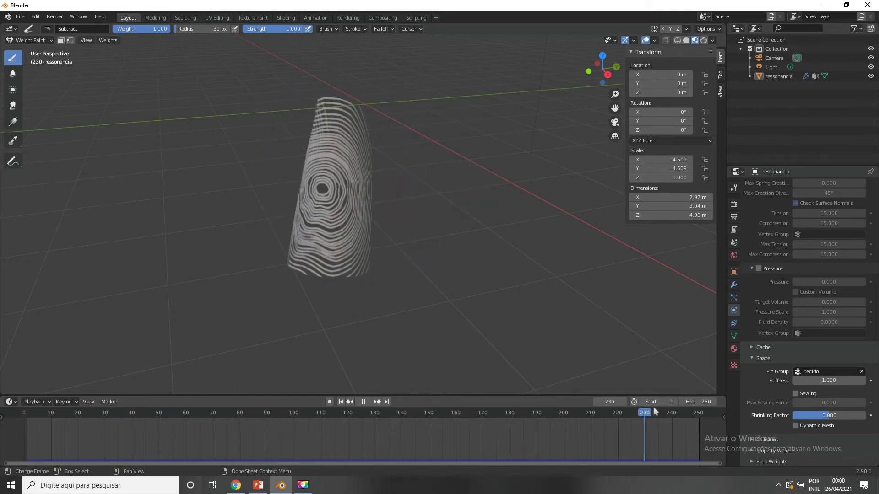
pyautogui.moveTo(243, 410); pyautogui.dragTo(21, 414)
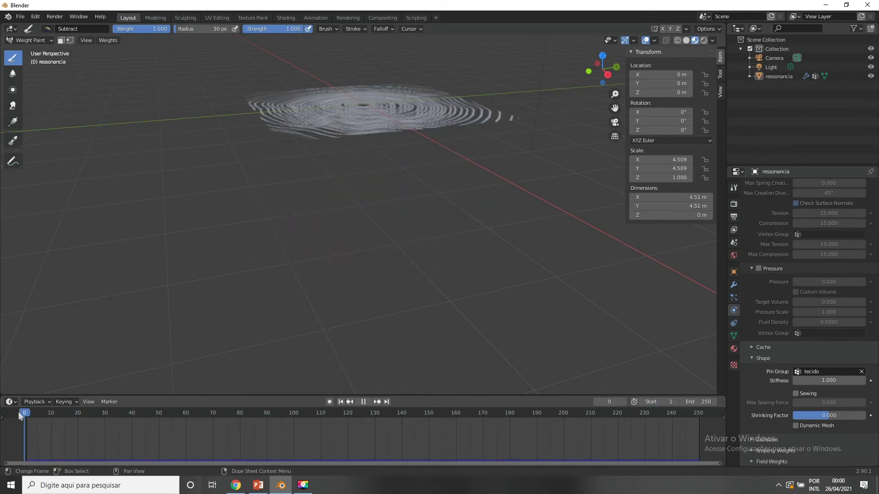
pyautogui.press('space')
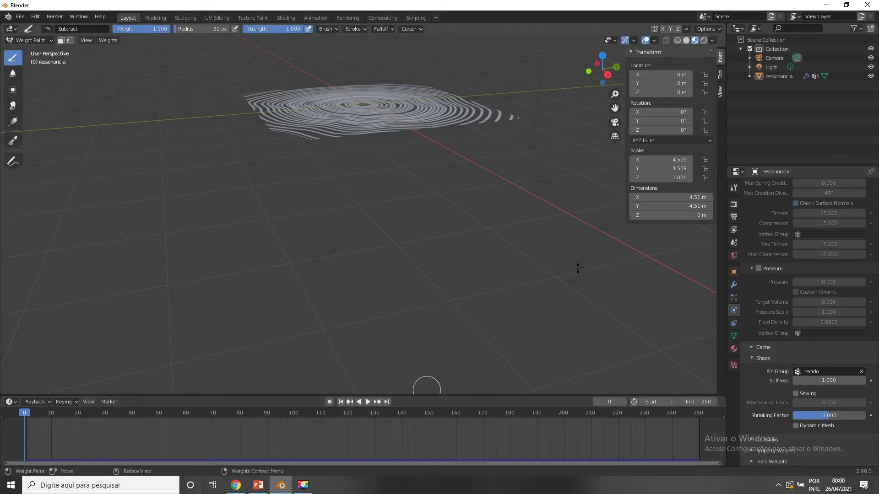
# Step: Return to the camera view and choose the Add brush for weight painting
pyautogui.click(614, 123)
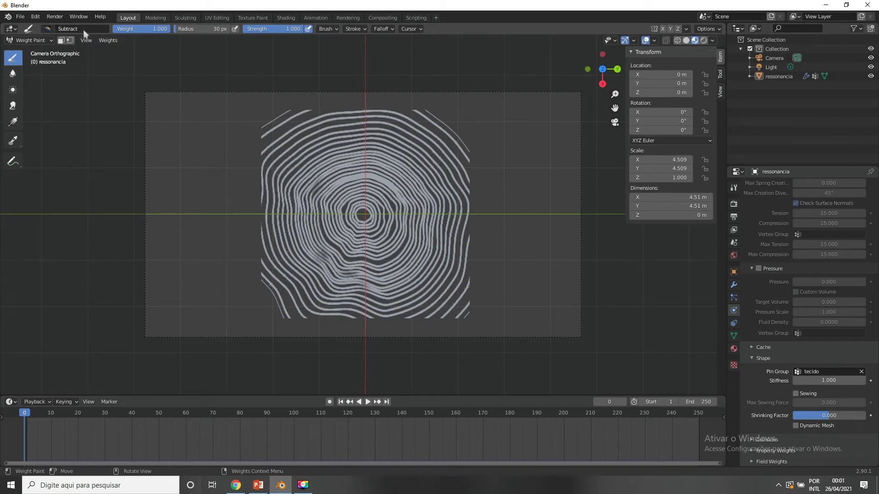
pyautogui.click(48, 28)
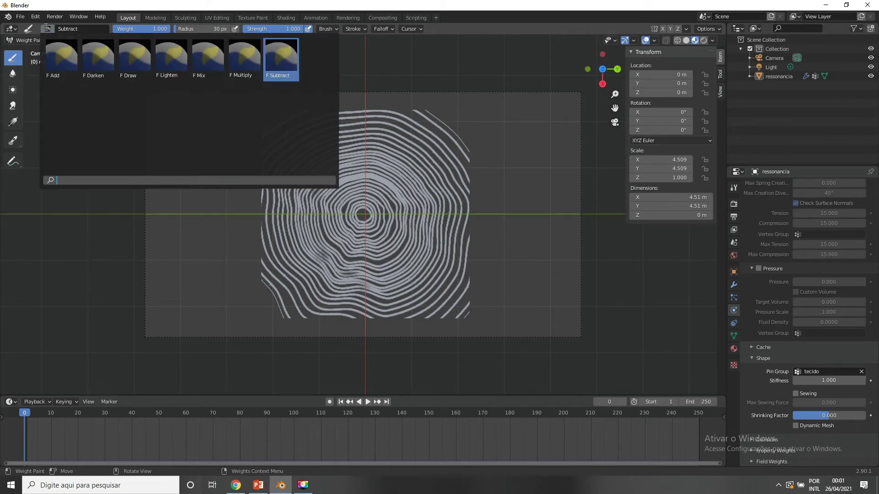
pyautogui.click(61, 61)
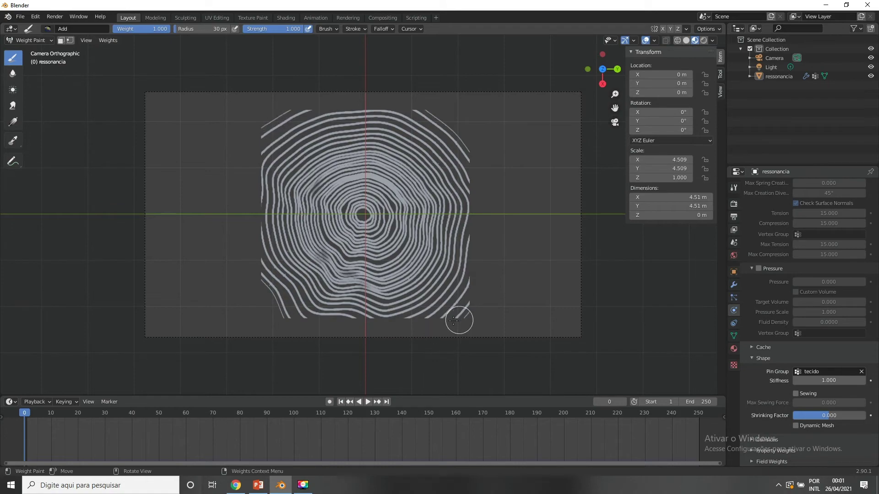
# Step: Play the cloth simulation from an angled view, stop it, and move the timeline back to frame 92
pyautogui.moveTo(603, 70); pyautogui.dragTo(606, 99)
pyautogui.click(367, 401)
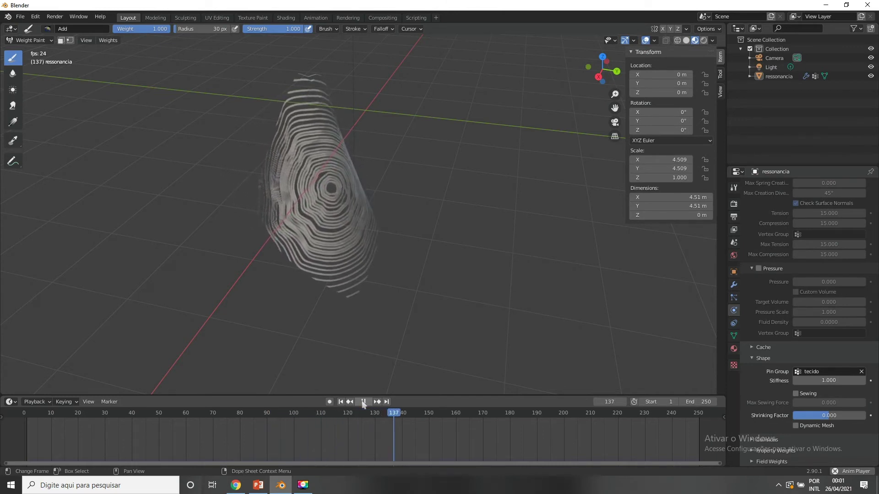
pyautogui.click(363, 401)
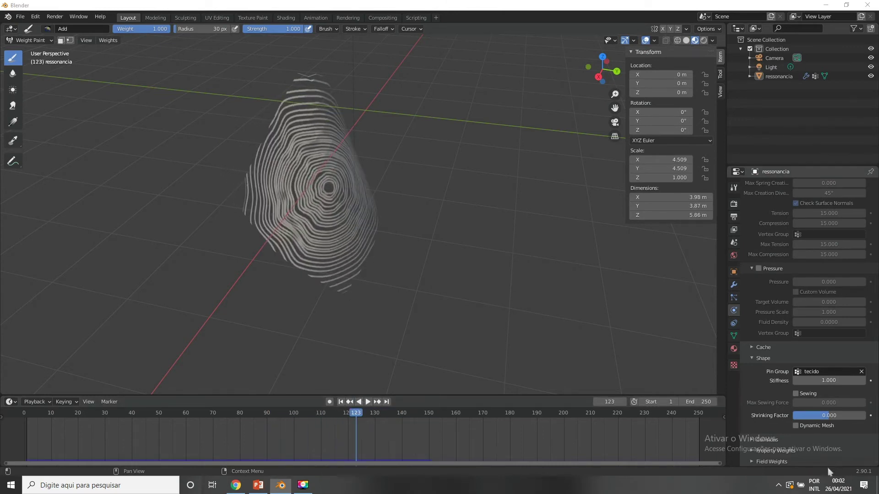
pyautogui.moveTo(358, 414); pyautogui.dragTo(271, 437)
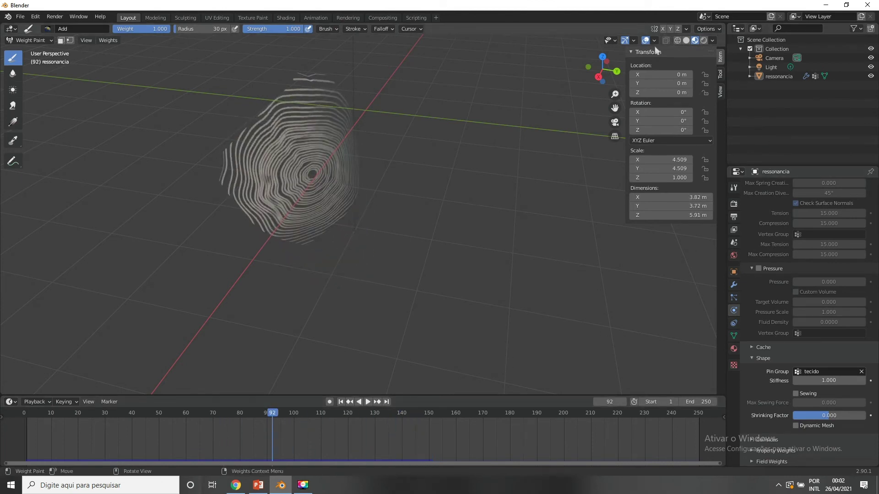
# Step: Switch the viewport to Wireframe shading to inspect the pin weights on the hanging cloth at frame 92
pyautogui.click(678, 42)
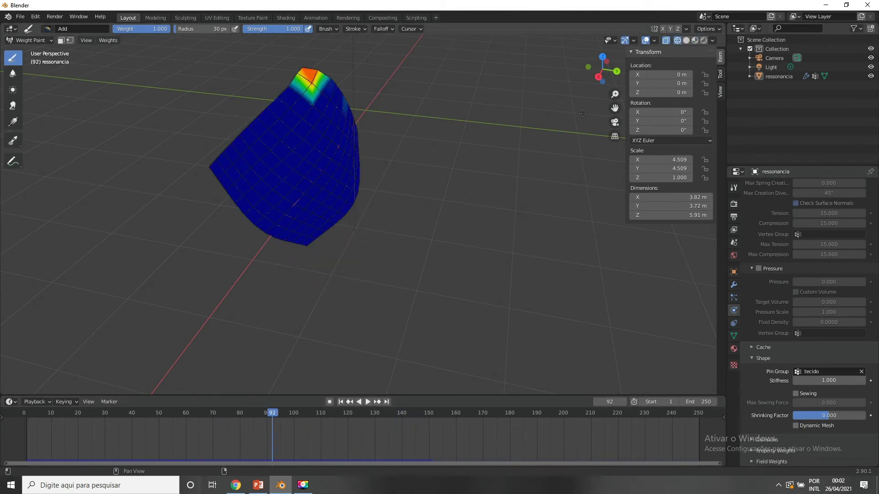
pyautogui.scroll(2, 302, 185)
pyautogui.scroll(-1, 301, 185)
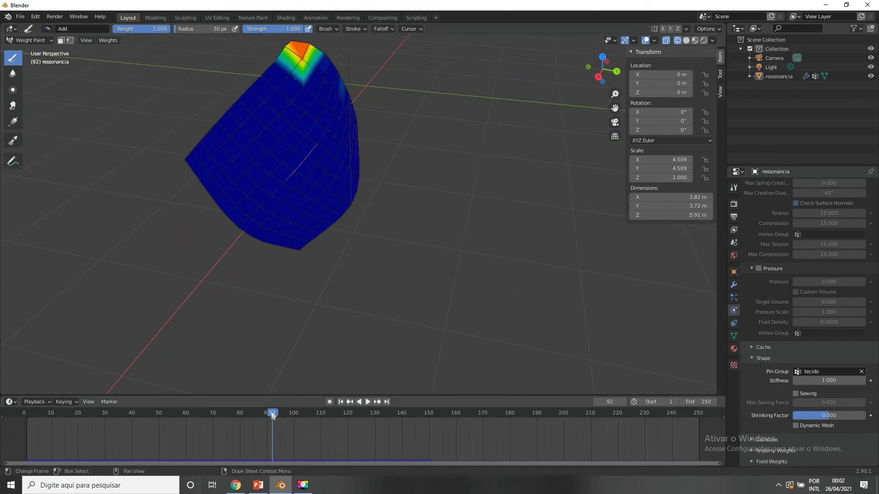
# Step: Replay the weight-coloured cloth simulation from the start, then stop it and rewind to frame 1
pyautogui.moveTo(272, 414); pyautogui.dragTo(29, 416)
pyautogui.press('space')
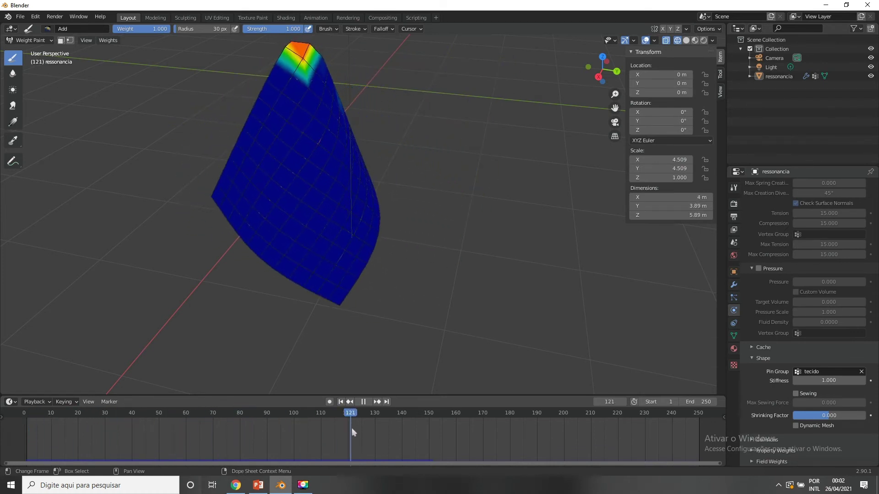
pyautogui.moveTo(352, 427); pyautogui.dragTo(27, 419)
pyautogui.press('space')
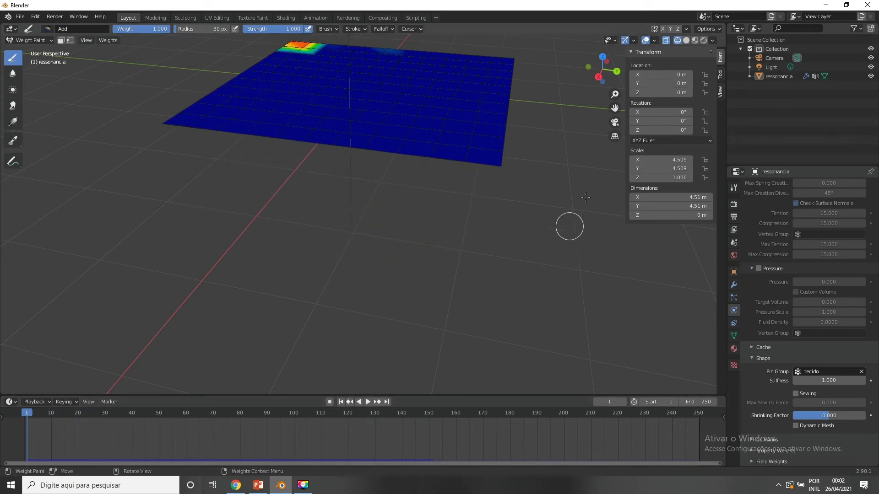
# Step: Add a Subdivision Surface modifier to the ressonancia plane after its Cloth modifier
pyautogui.click(615, 122)
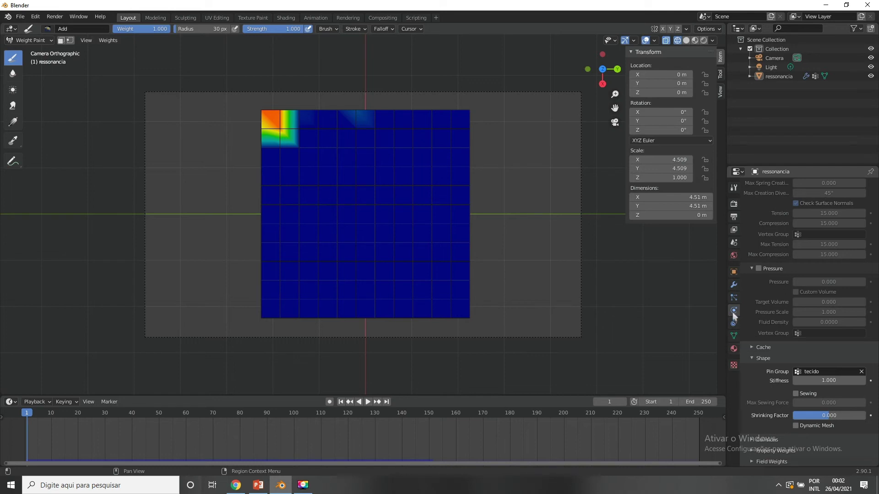
pyautogui.click(734, 285)
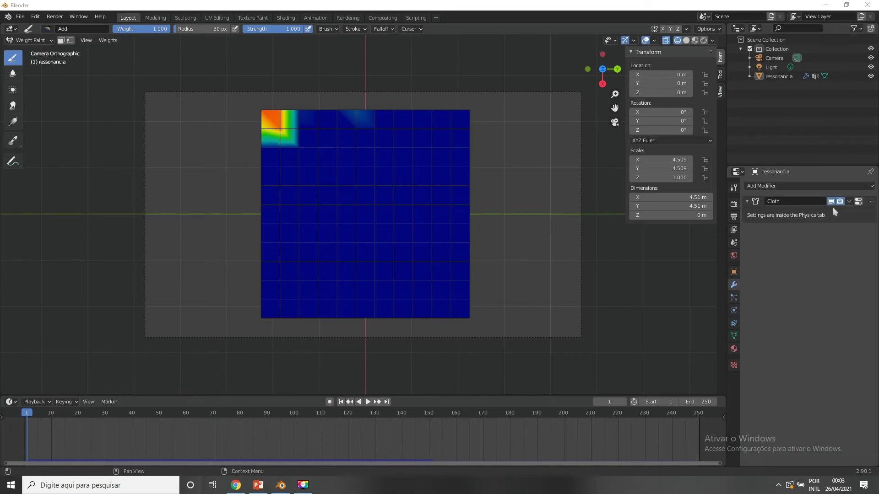
pyautogui.click(829, 187)
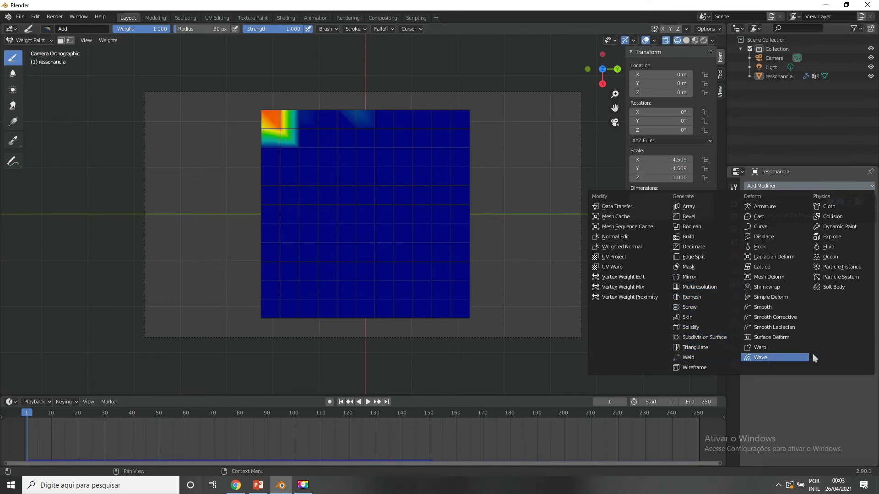
pyautogui.click(709, 339)
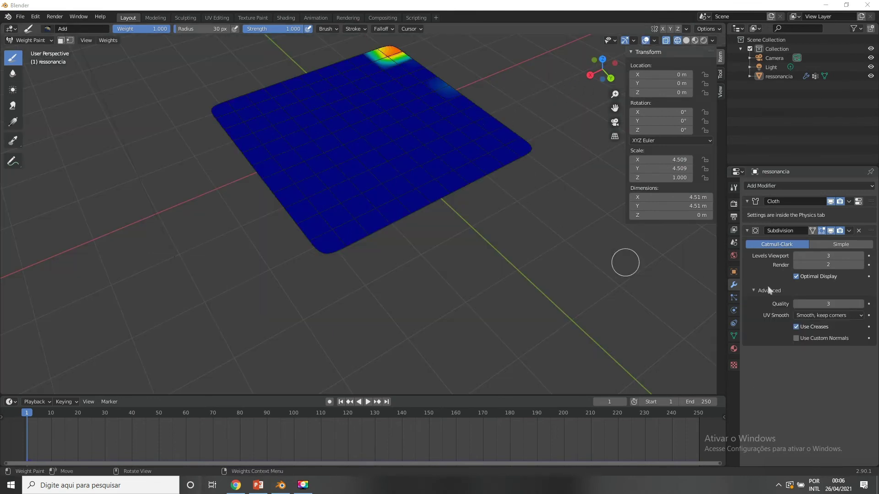
# Step: Try the Sharp UV Smooth option in the Subdivision modifier and restore Smooth, keep corners
pyautogui.click(820, 315)
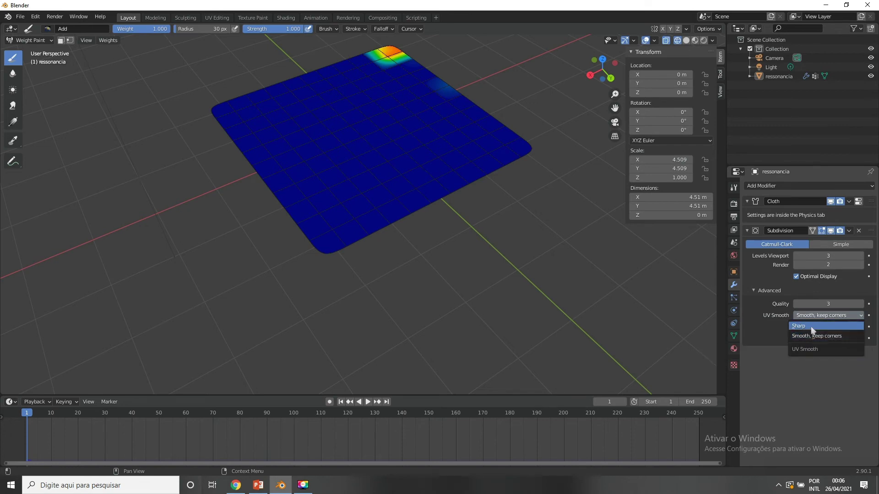
pyautogui.click(811, 327)
pyautogui.click(820, 315)
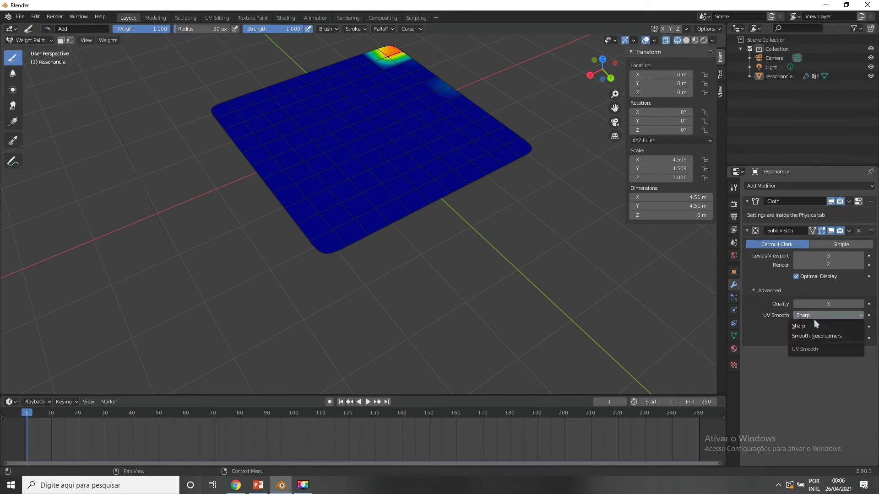
pyautogui.click(817, 339)
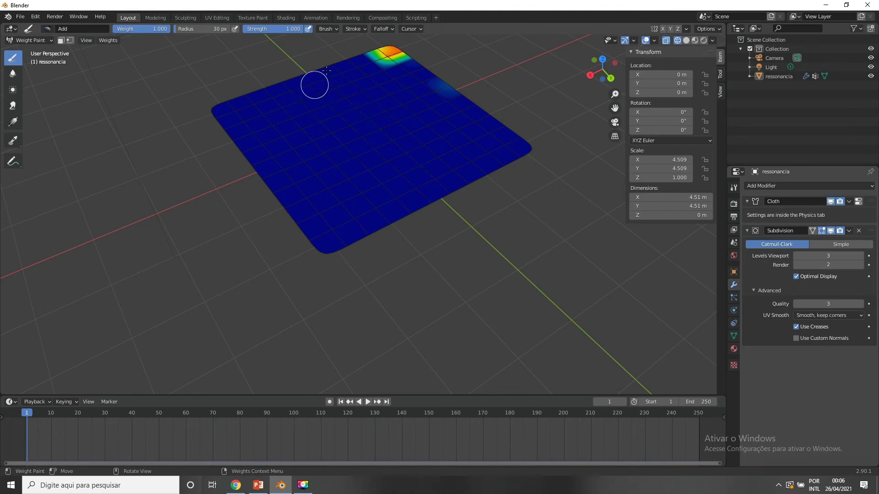
# Step: Switch the viewport to Material Preview and play the subdivided cloth simulation to about frame 196
pyautogui.click(695, 41)
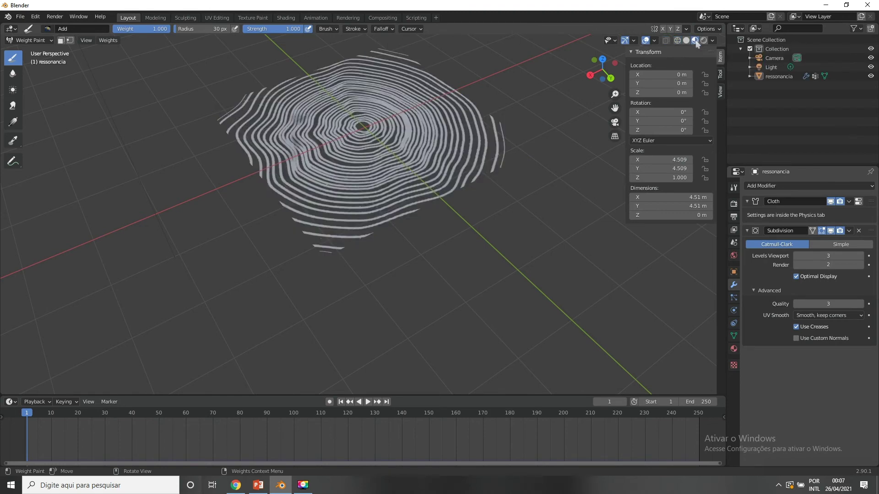
pyautogui.click(367, 402)
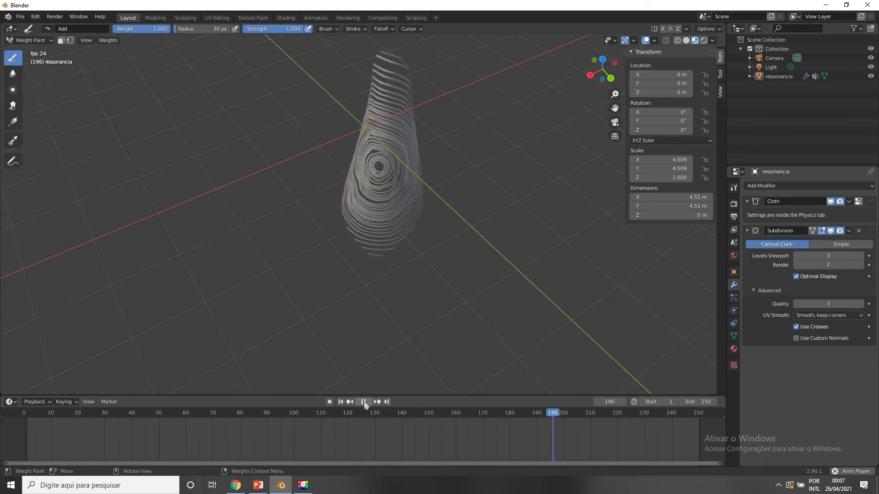
pyautogui.click(364, 401)
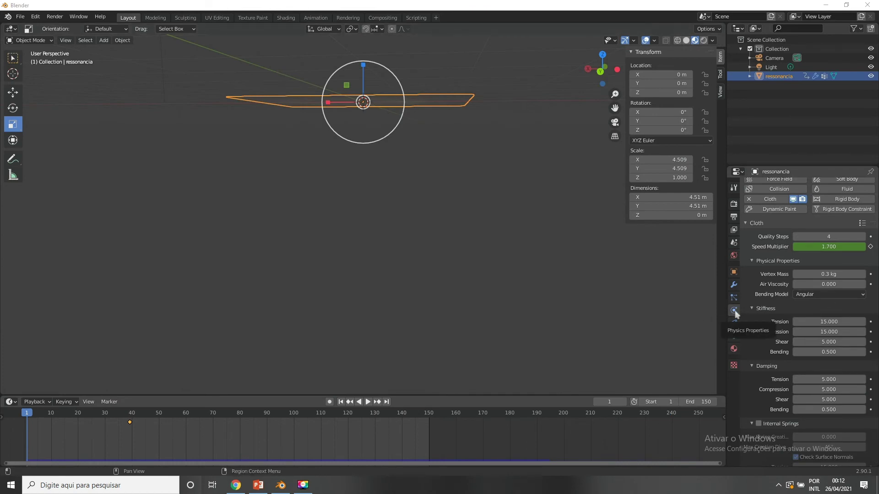
# Step: Review the ressonancia plane's cloth physics settings, from speed multiplier and vertex mass to stiffness, damping and internal springs
pyautogui.scroll(1, 802, 294)
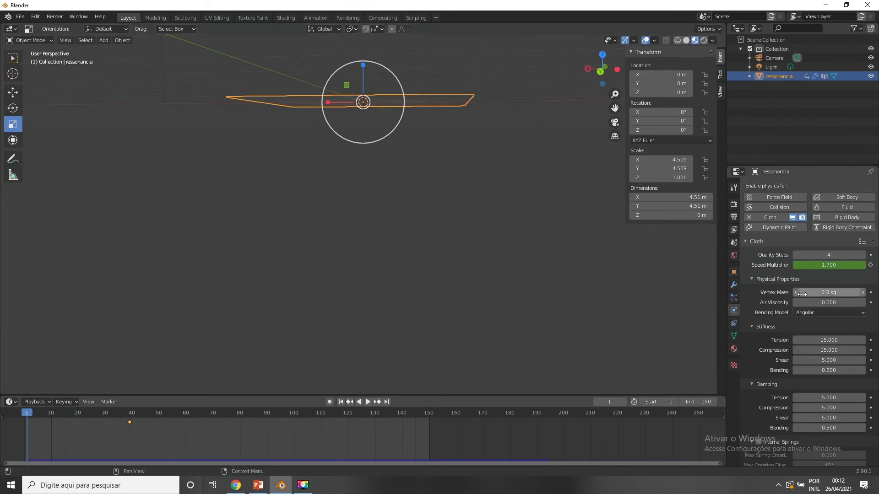
pyautogui.scroll(-1, 803, 297)
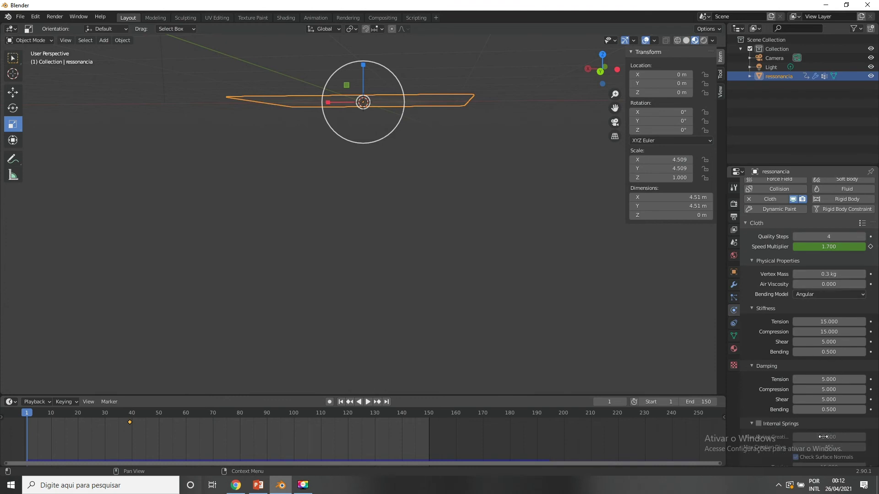
pyautogui.scroll(1, 835, 347)
pyautogui.scroll(-6, 836, 345)
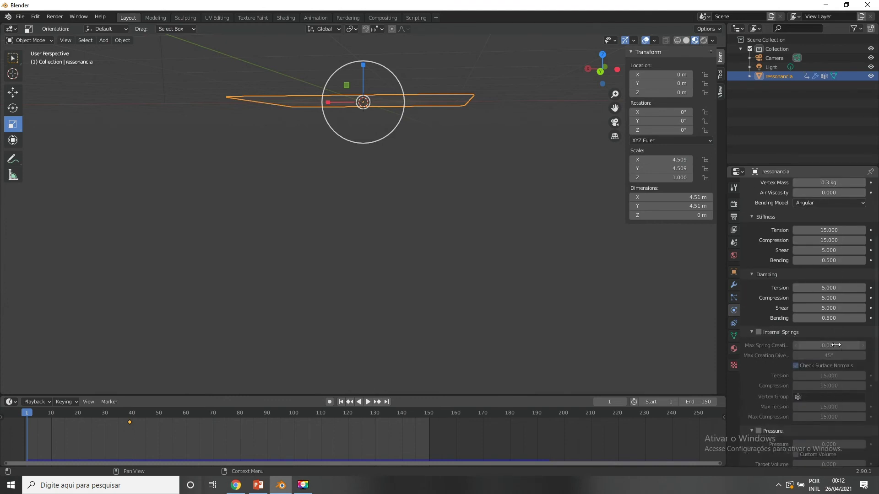
pyautogui.scroll(5, 836, 345)
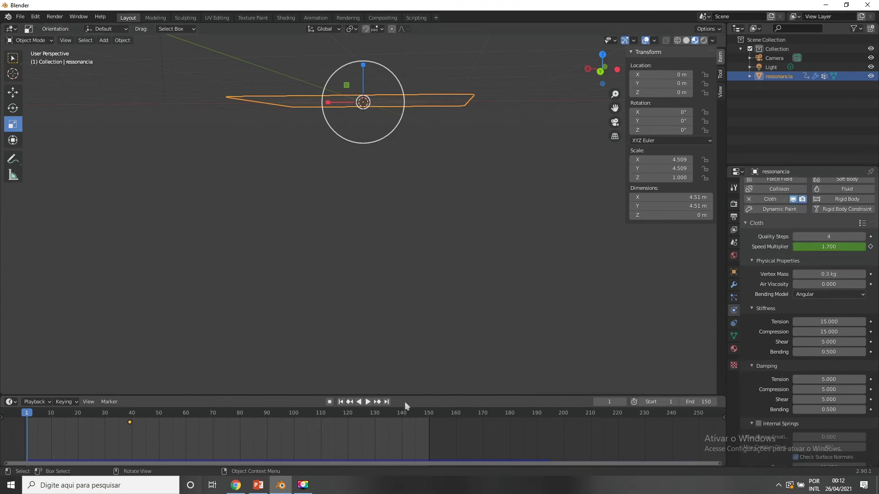
# Step: Play the cloth simulation and gradually raise the ressonancia plane's vertex mass to 3 kg while it runs
pyautogui.click(368, 402)
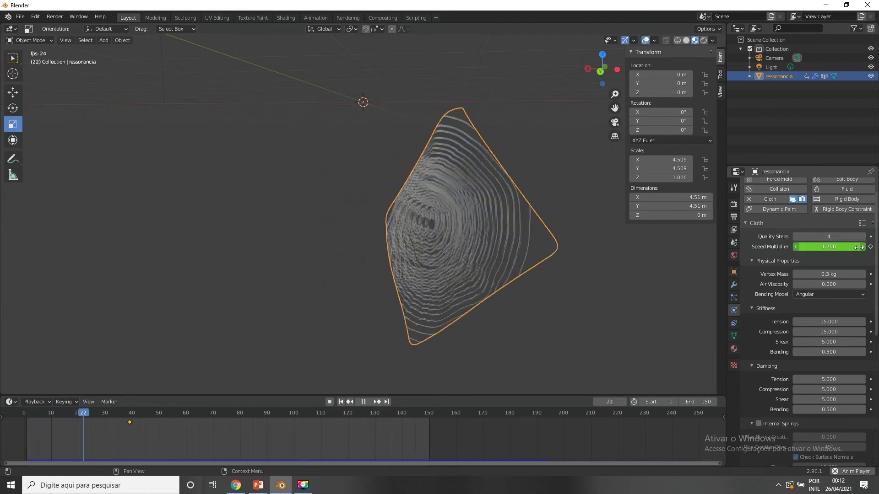
pyautogui.click(862, 275)
pyautogui.click(862, 275)
pyautogui.click(863, 275)
pyautogui.click(863, 276)
pyautogui.click(863, 275)
pyautogui.click(863, 275)
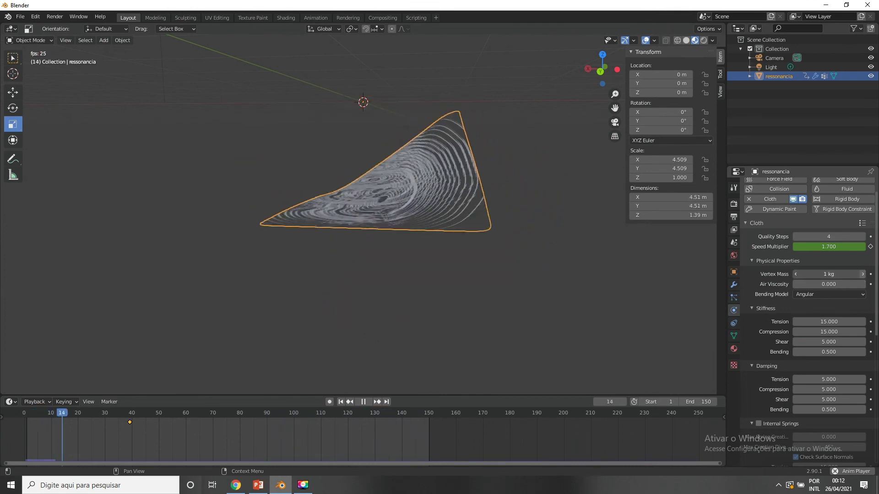
pyautogui.click(863, 275)
pyautogui.click(862, 276)
pyautogui.click(862, 275)
pyautogui.click(863, 274)
pyautogui.click(863, 274)
pyautogui.click(863, 274)
pyautogui.click(862, 275)
pyautogui.click(863, 274)
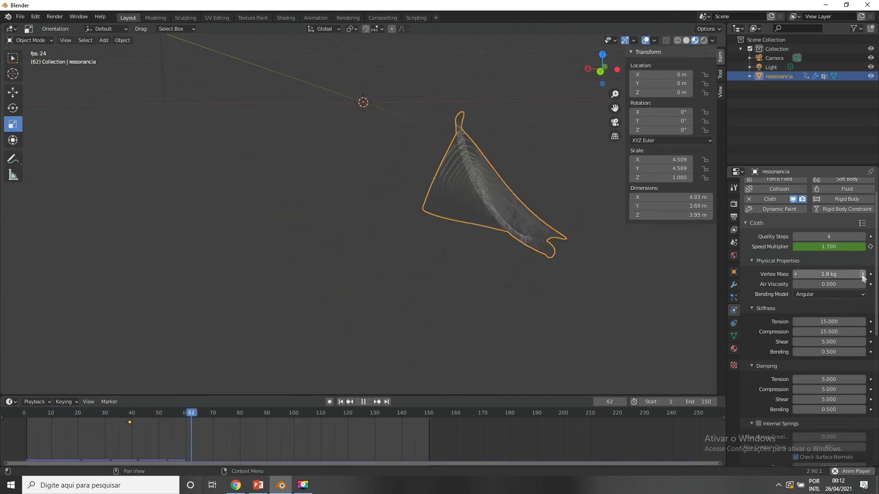
pyautogui.click(862, 275)
pyautogui.click(863, 275)
pyautogui.click(863, 275)
pyautogui.click(863, 275)
pyautogui.click(862, 275)
pyautogui.click(863, 275)
pyautogui.click(863, 276)
pyautogui.click(863, 276)
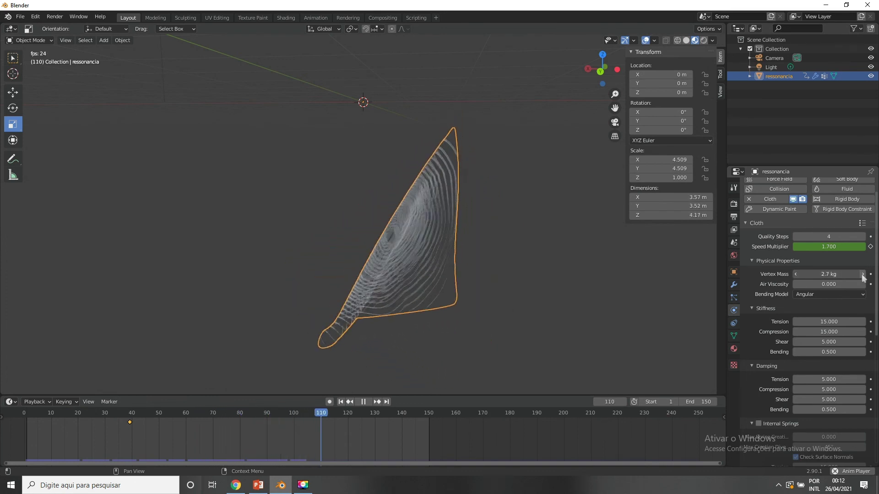
pyautogui.click(862, 276)
pyautogui.click(863, 277)
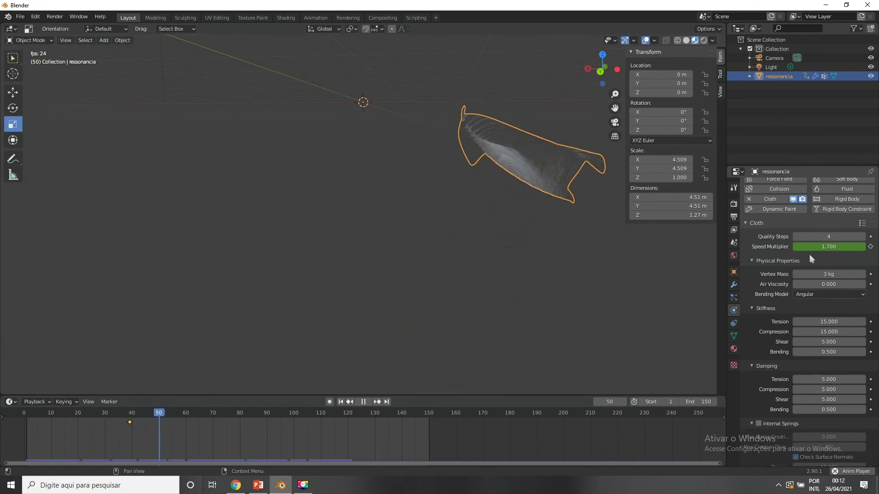
# Step: Try a vertex mass of 7.6 kg, and of 1.2 kg with air viscosity 2 and the Linear bending model
pyautogui.moveTo(823, 274); pyautogui.dragTo(847, 274)
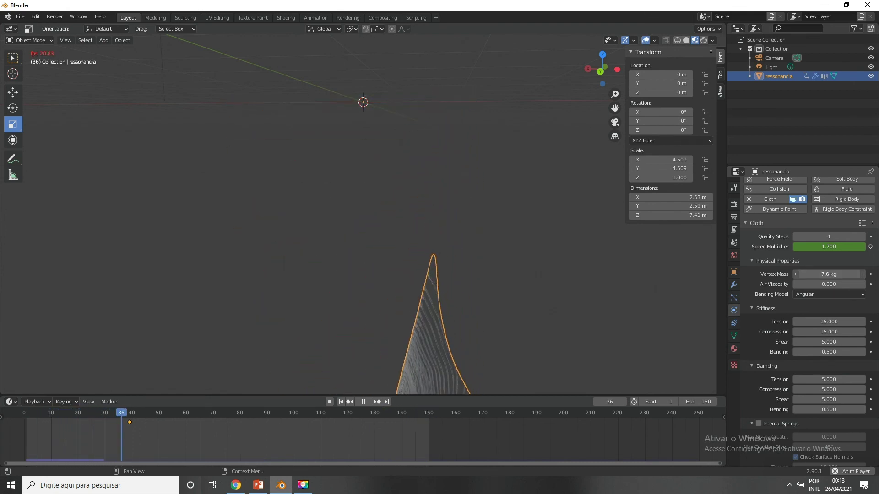
pyautogui.moveTo(828, 275); pyautogui.dragTo(755, 274)
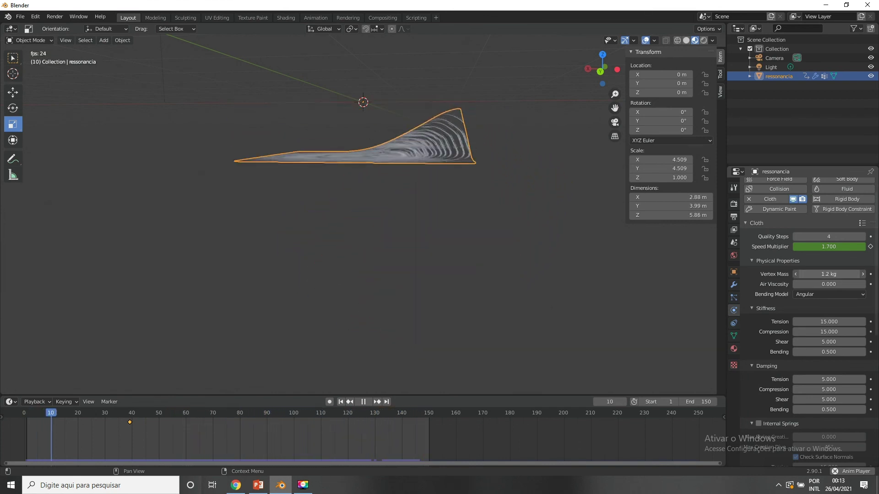
pyautogui.moveTo(824, 274); pyautogui.dragTo(833, 274)
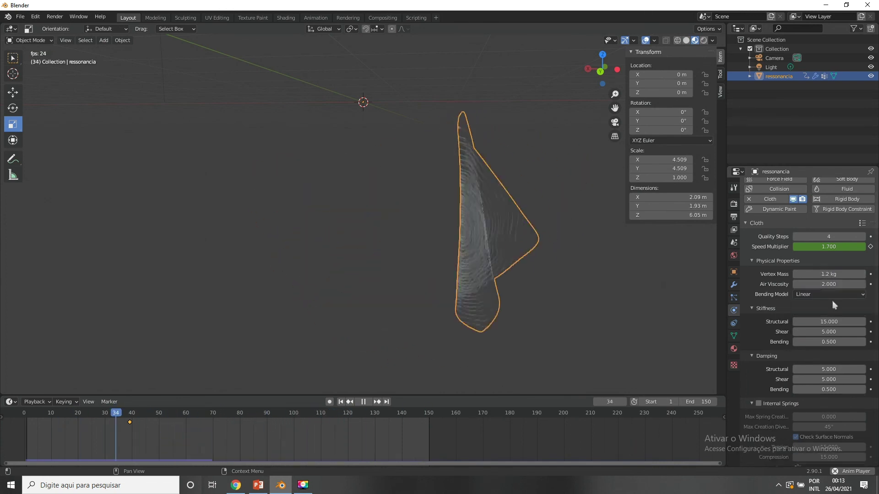
# Step: Set vertex mass to 3.5 kg, air viscosity to 0.2, Angular bending, and stiffness to tension 2.6, compression 0.8, shear 10.1 and bending 0.9
pyautogui.scroll(-1, 833, 303)
pyautogui.scroll(-1, 832, 309)
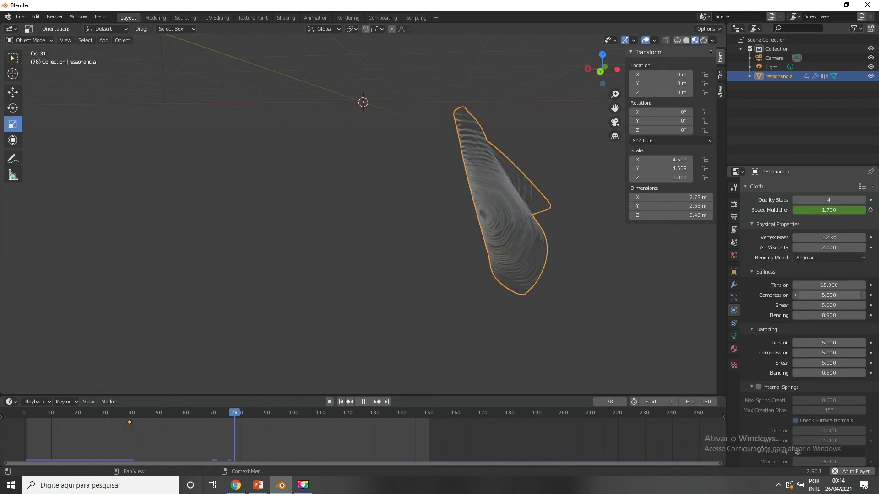
pyautogui.moveTo(829, 295); pyautogui.dragTo(811, 295)
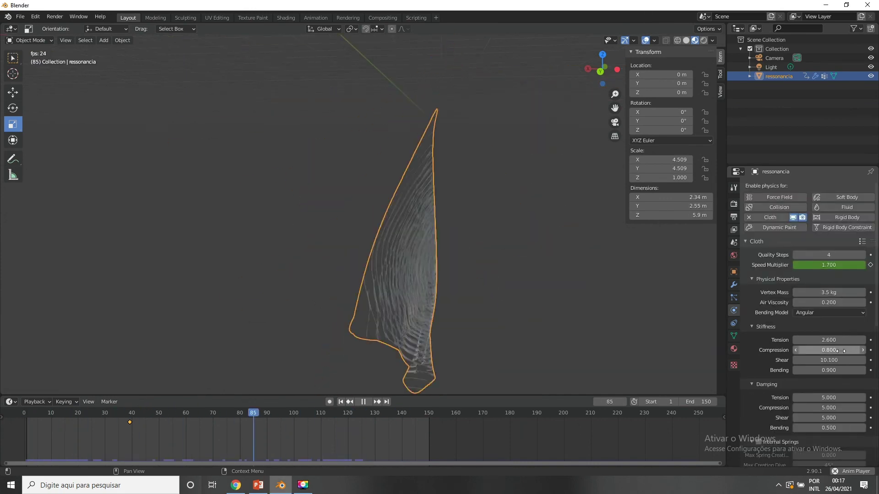
# Step: Set the cloth's stiffness compression to 7.5 and bending to 6.7, and its damping tension to 1.1 and compression to 0.3
pyautogui.moveTo(841, 351); pyautogui.dragTo(820, 387)
pyautogui.scroll(-1, 838, 372)
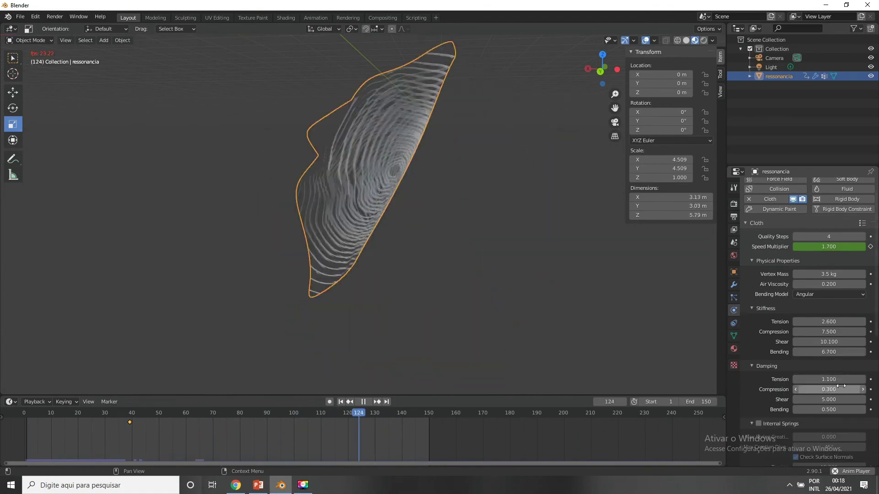